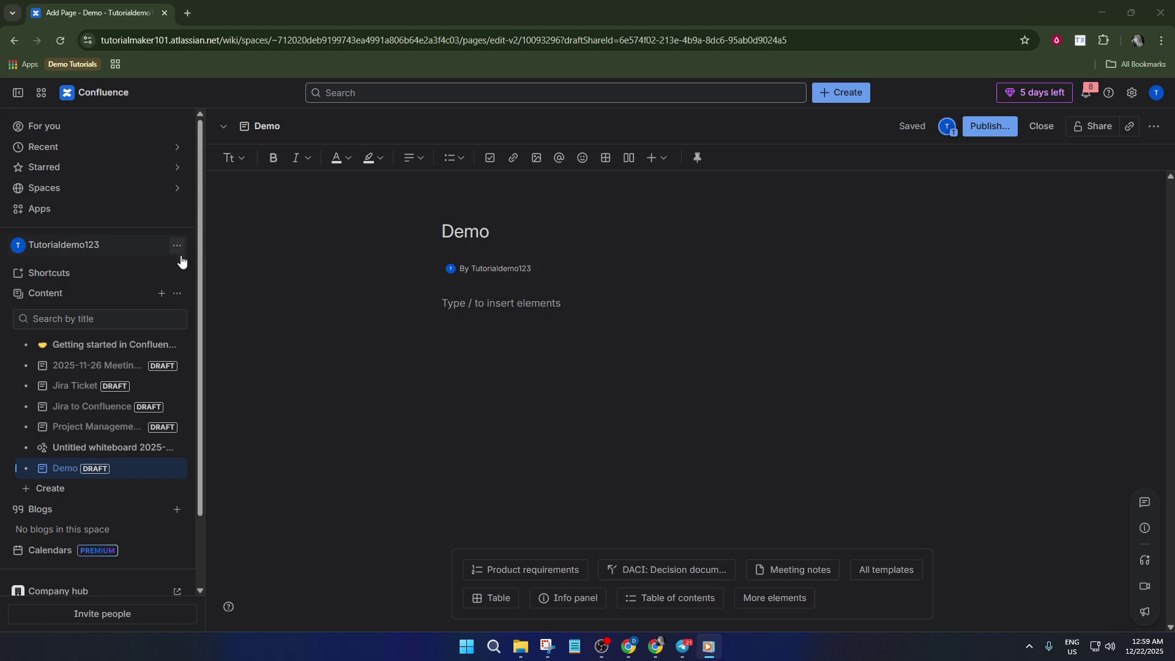
- Create a new page in the space's content and title it DEMO
click(176, 293)
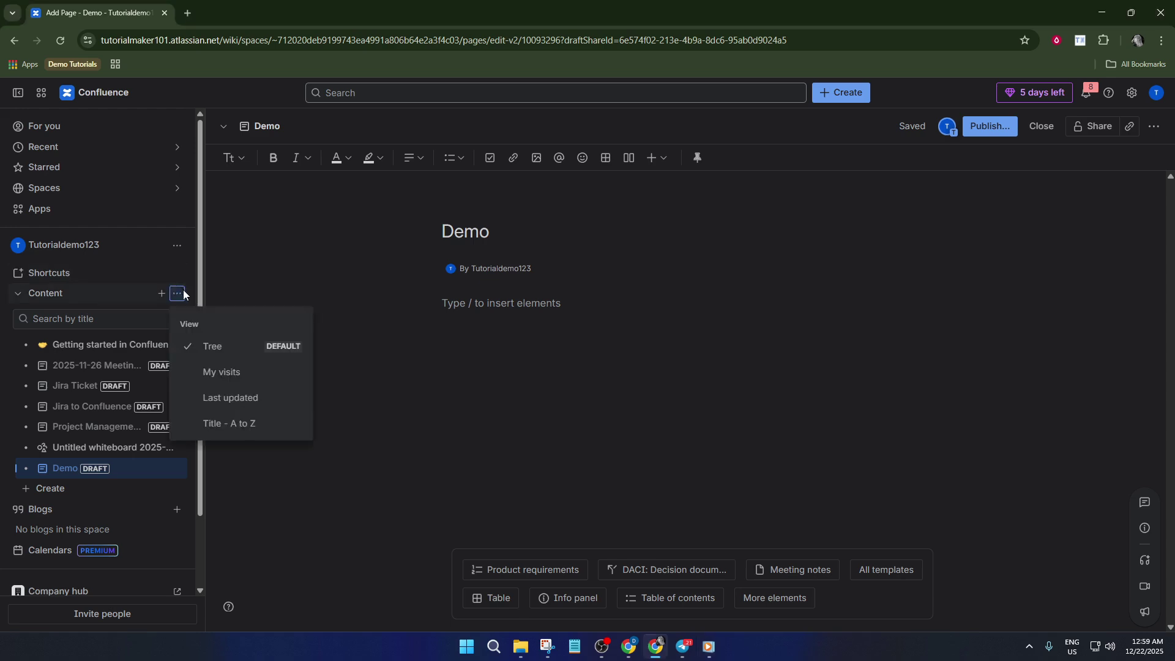
click(181, 292)
click(162, 293)
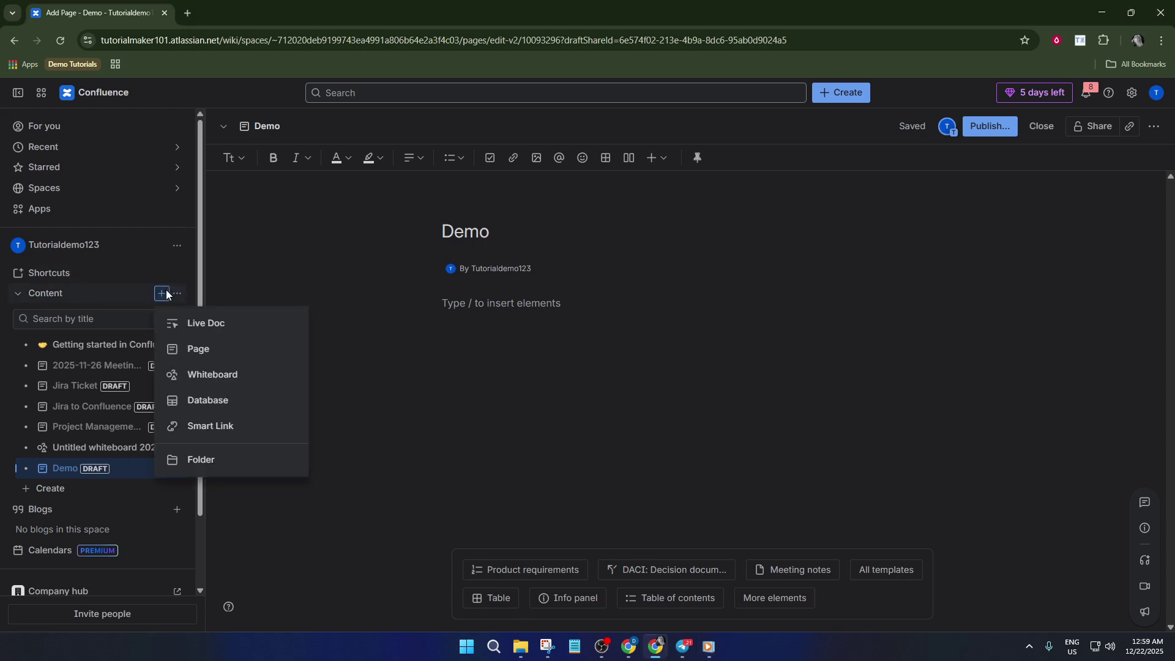
click(220, 354)
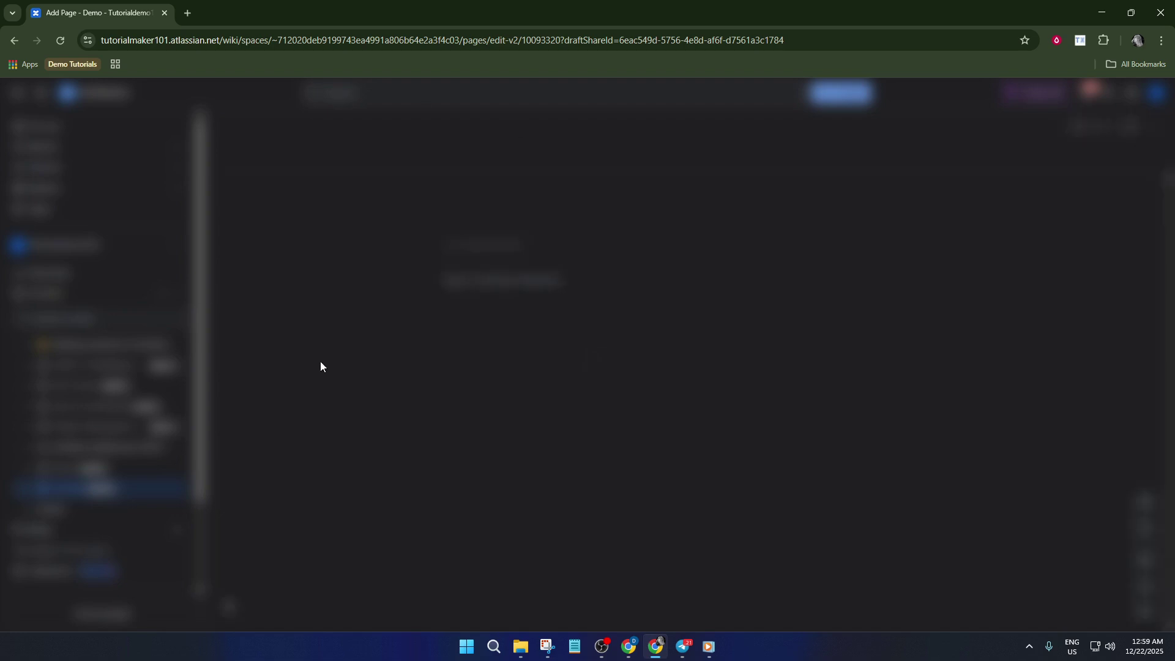
mouse_move(481, 271)
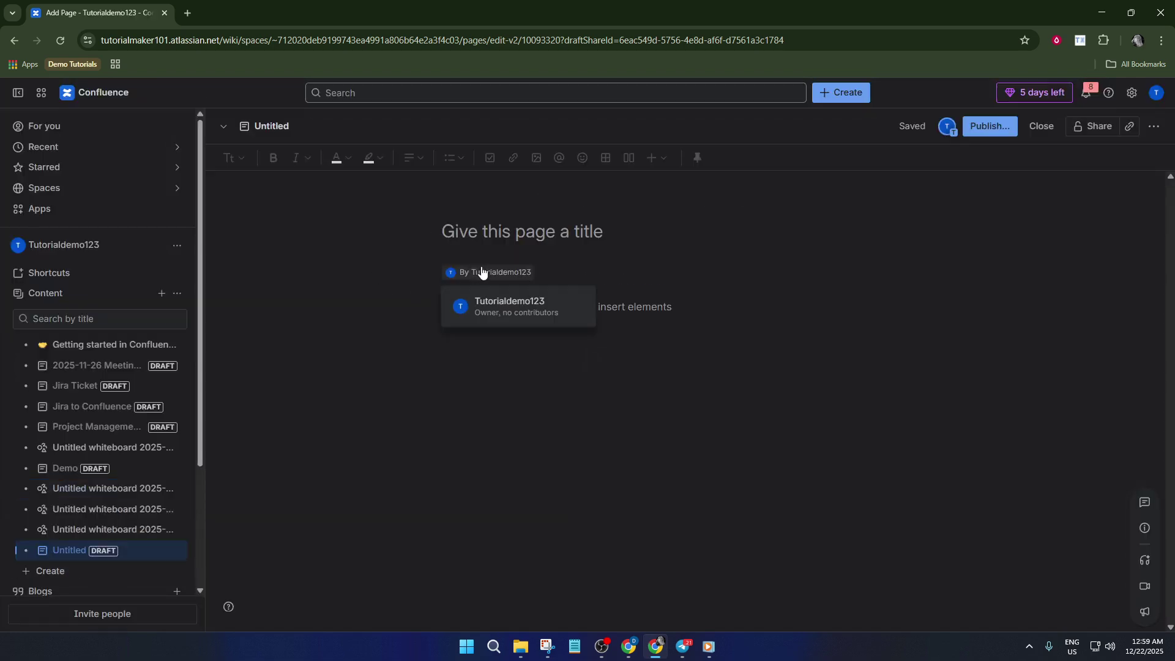
click(533, 233)
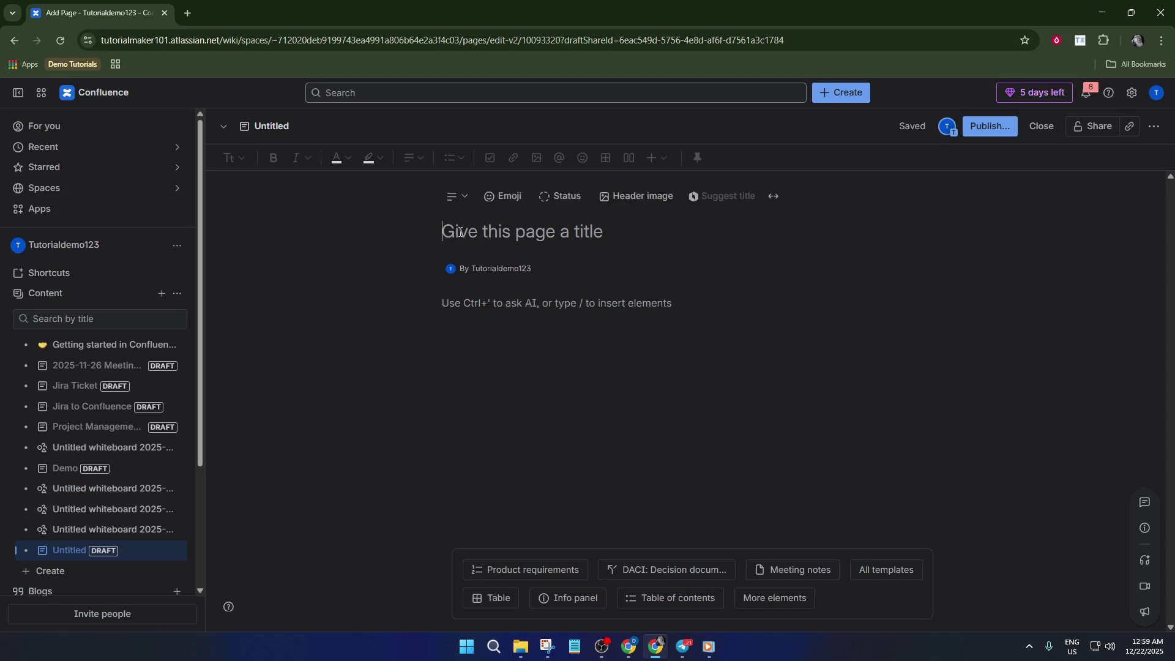
text(DEMO)
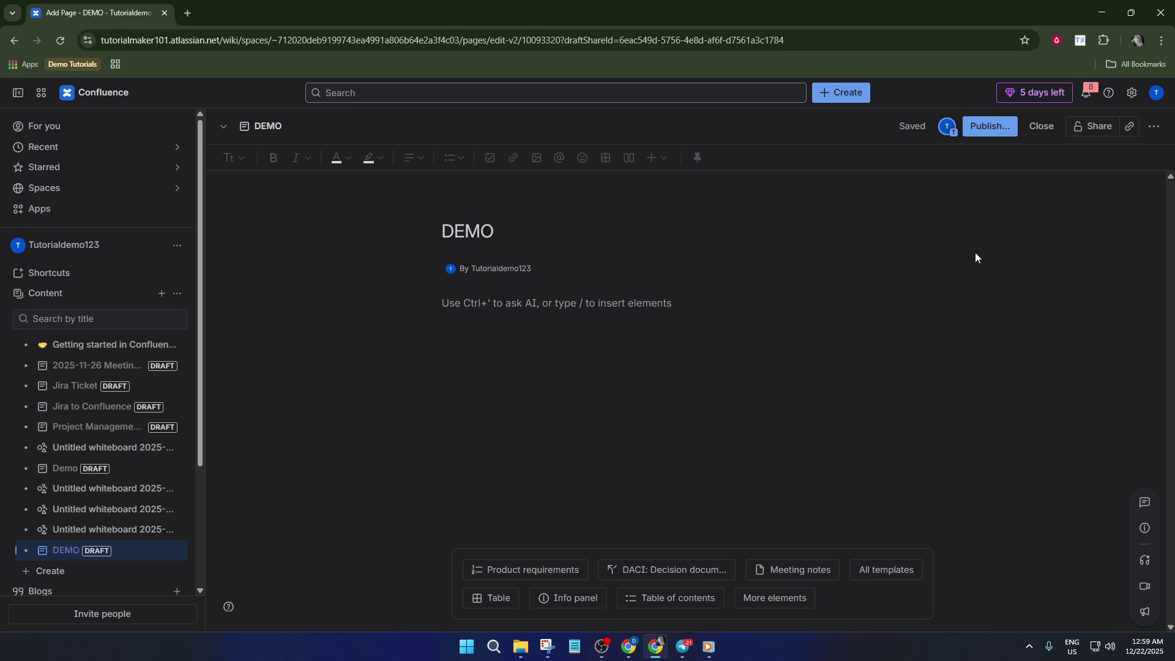
mouse_move(834, 235)
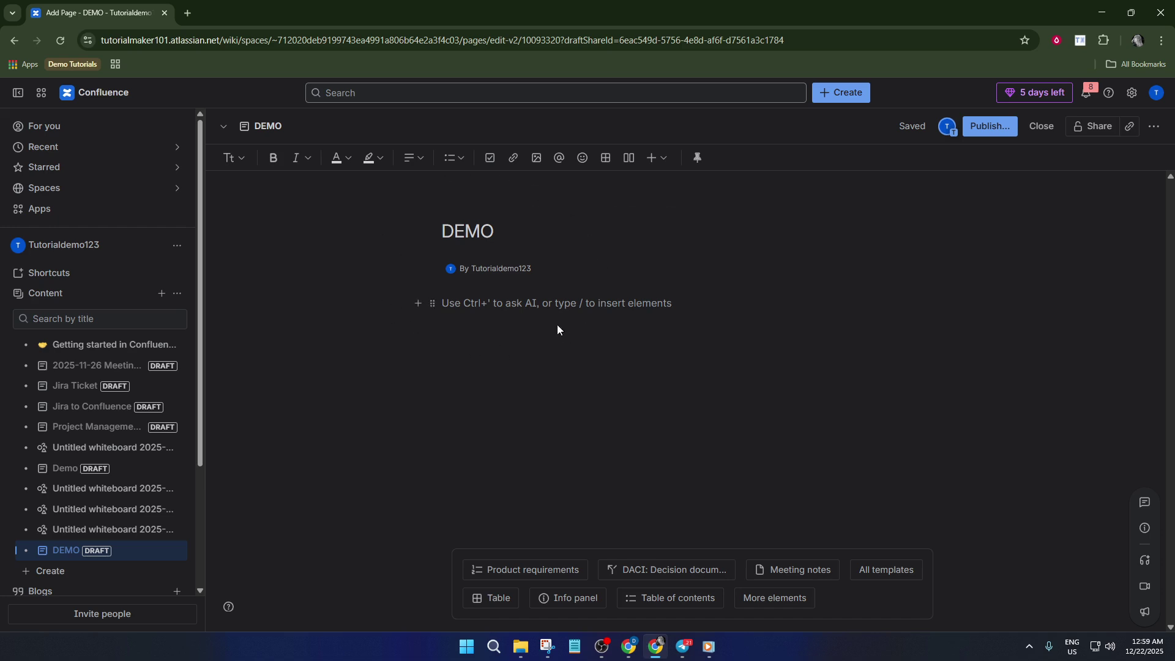
click(500, 304)
text(/)
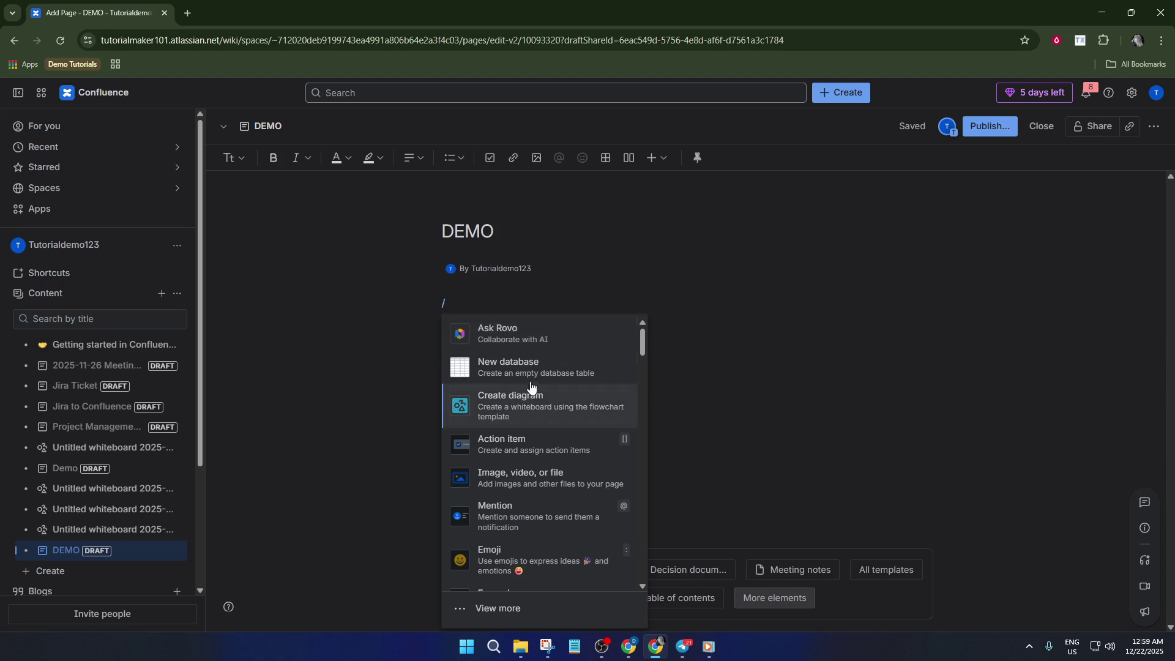
click(443, 303)
click(433, 303)
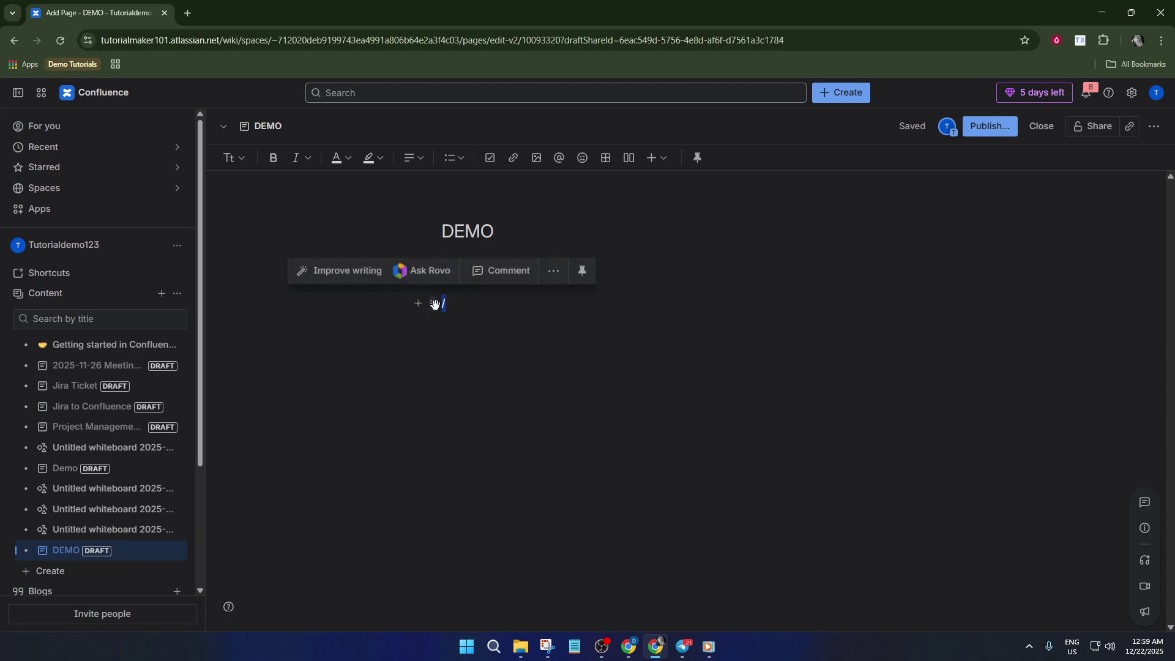
click(487, 307)
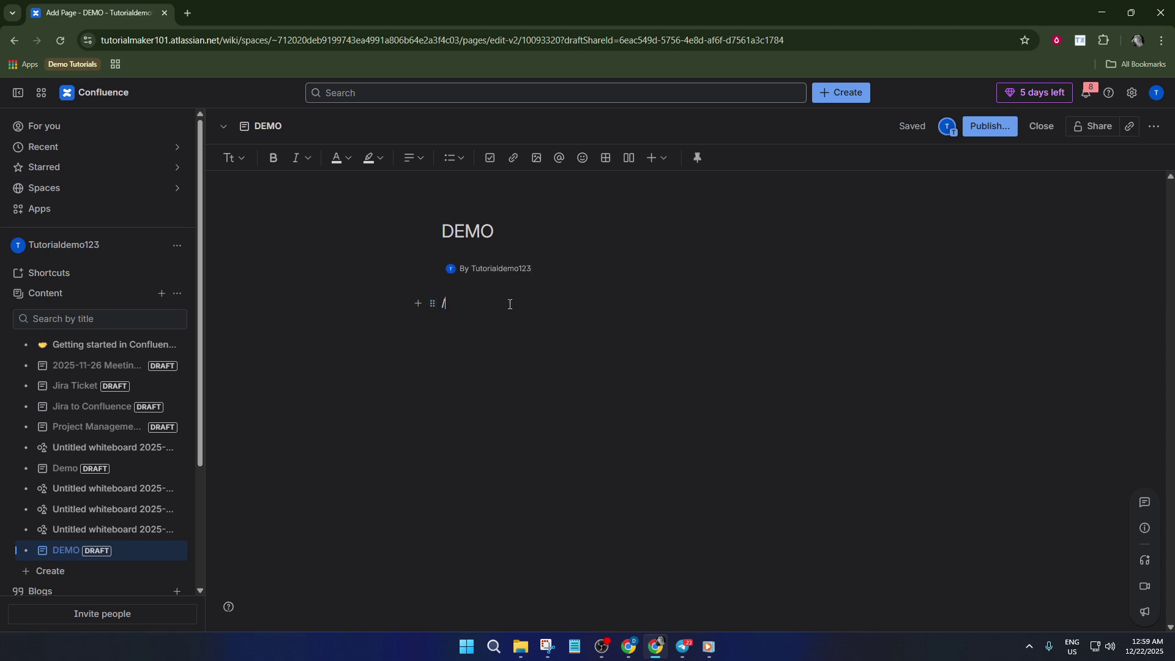
key(BackSpace)
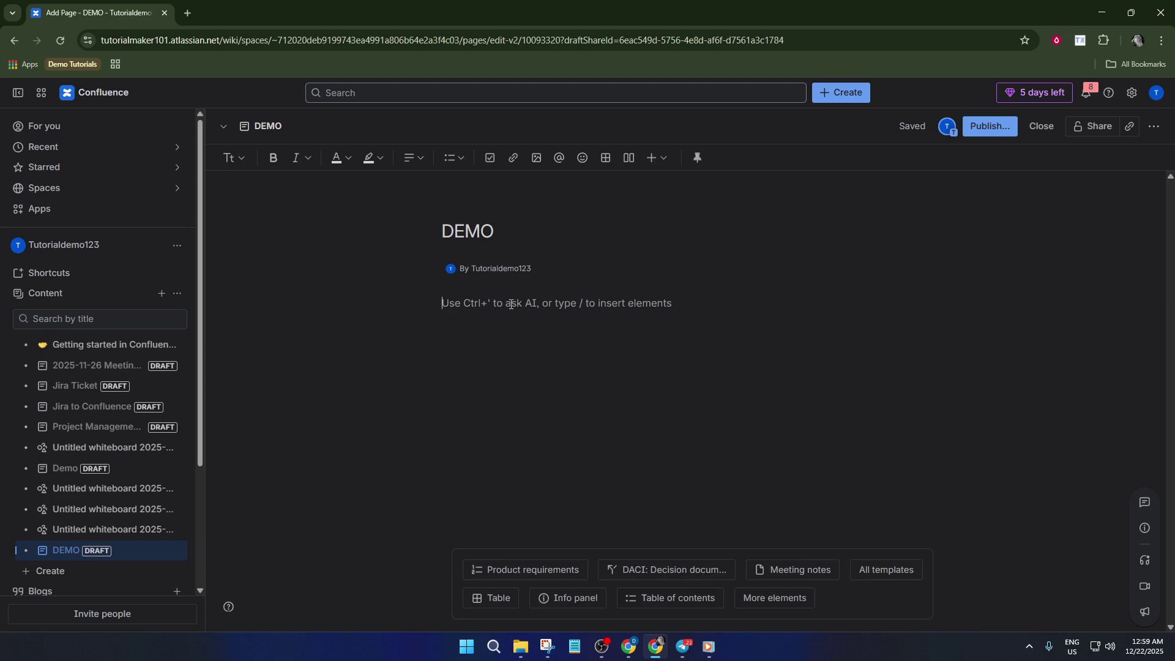
- Insert a two-column layout in the page body and add a table in its first column
click(624, 159)
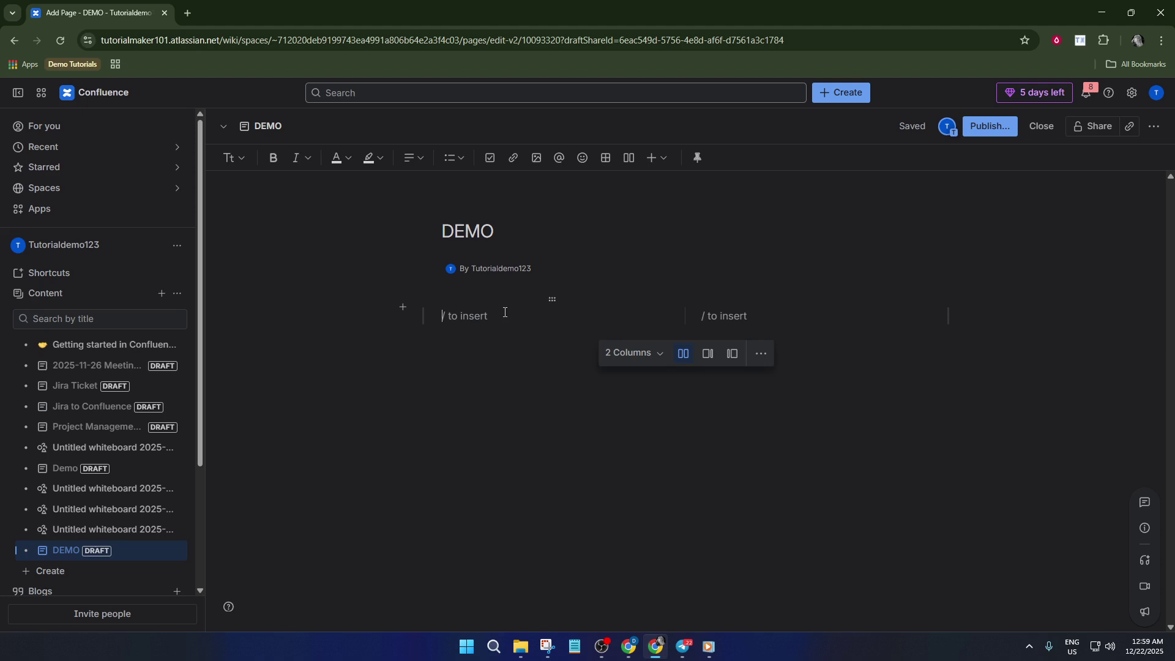
text(/)
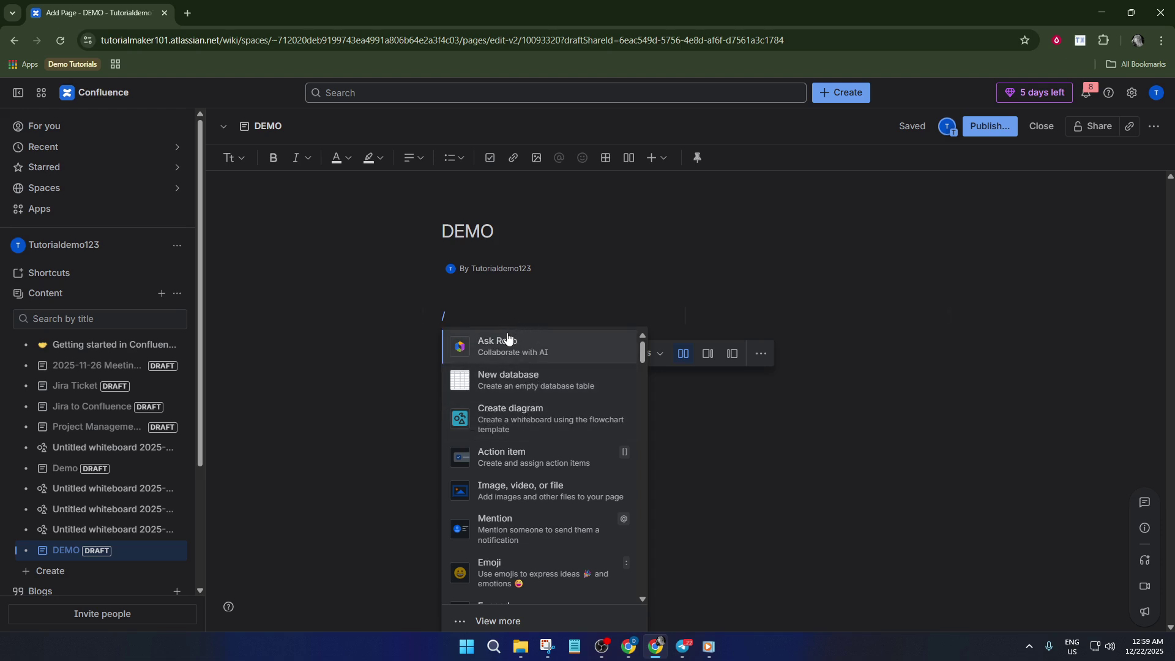
text(ta)
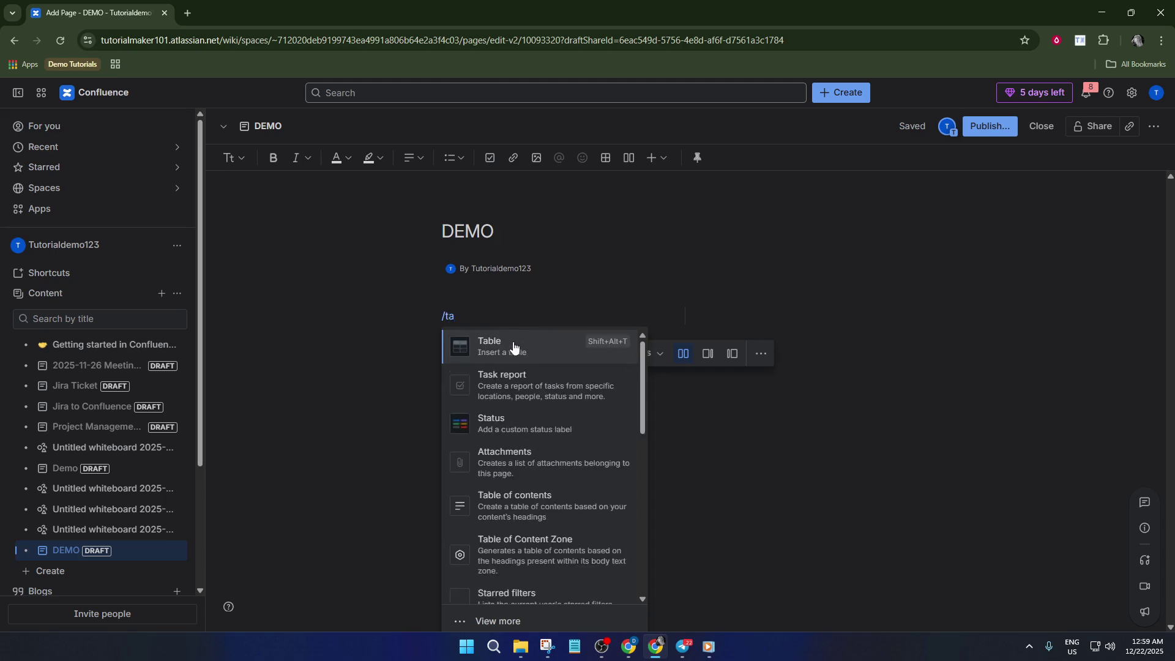
click(517, 344)
- Insert a table in the second column of the layout
click(746, 315)
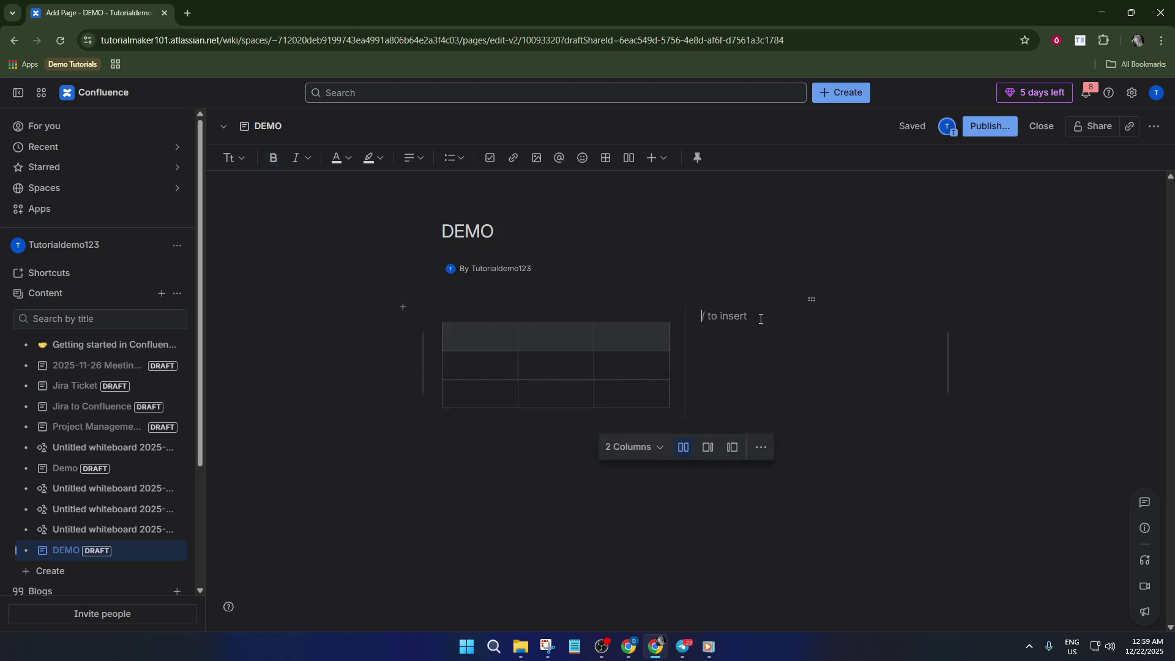
text(/ta)
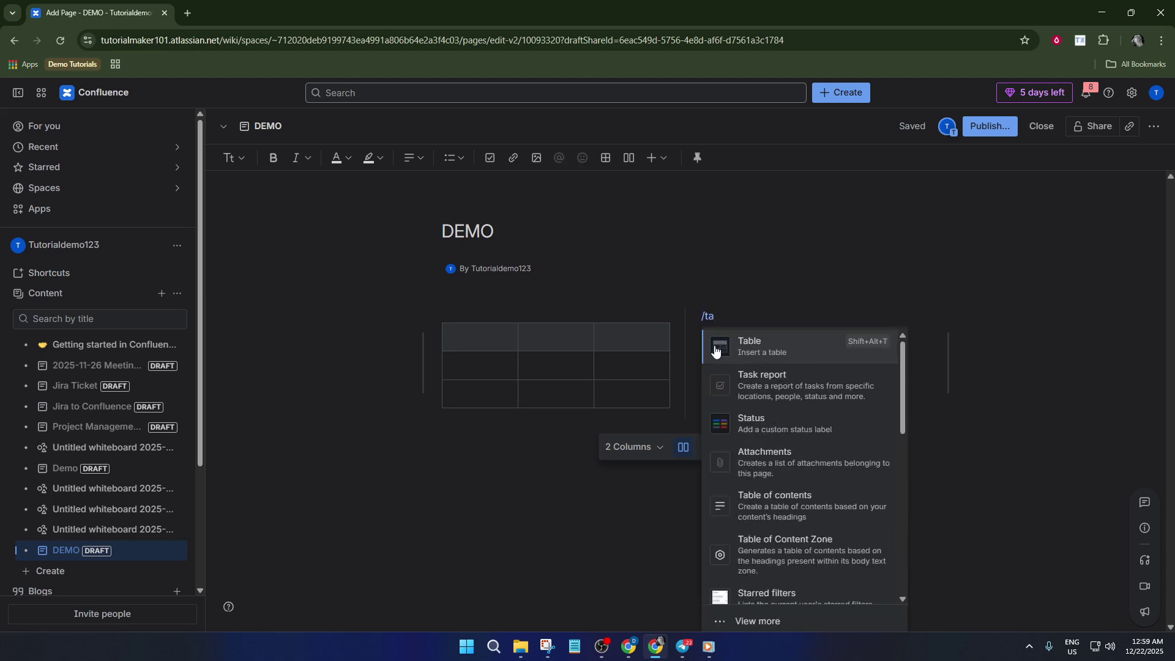
click(757, 348)
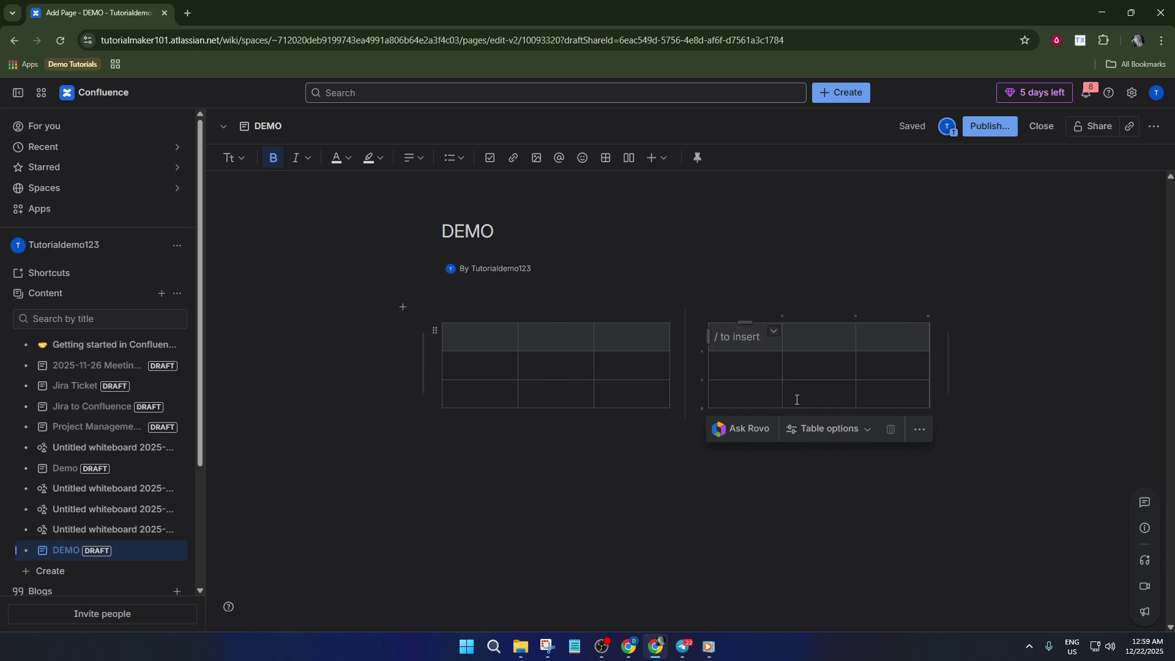
- Insert the screaming face emoji on the line below the two tables
click(573, 465)
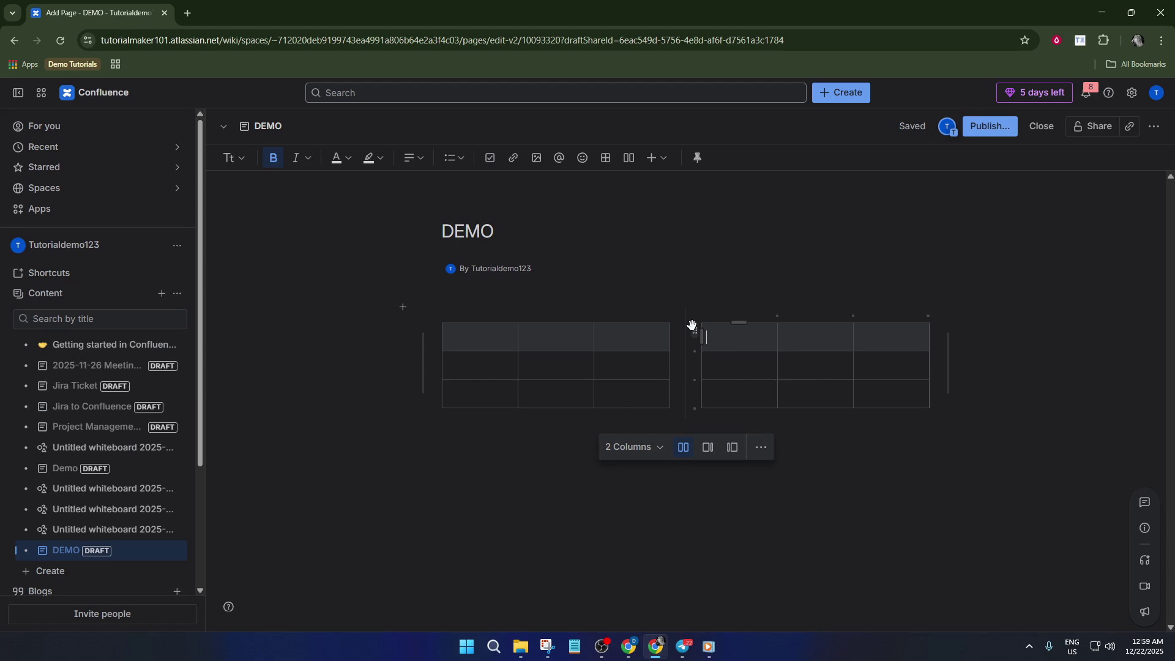
click(443, 461)
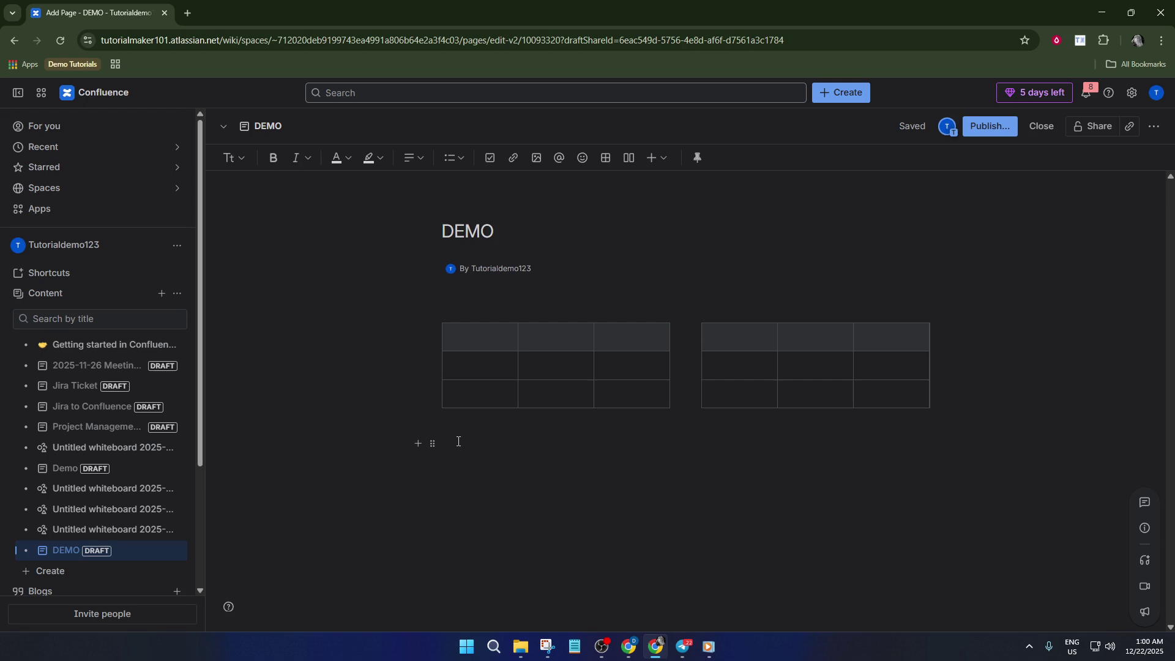
text(/)
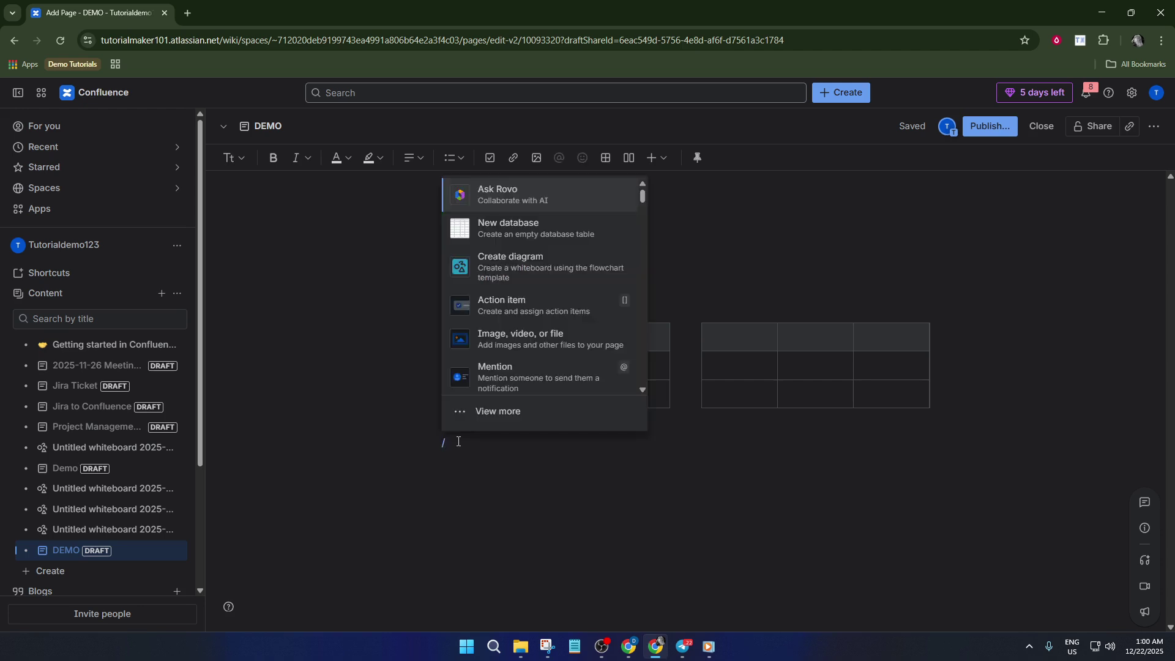
text(e,n)
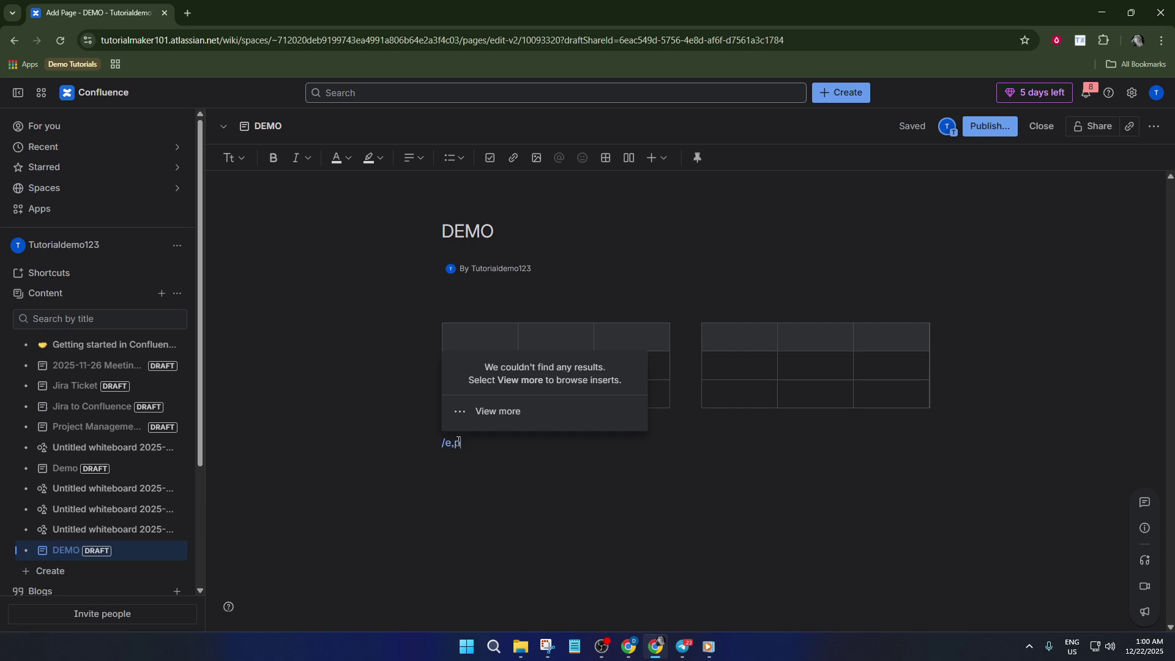
key(BackSpace)
key(BackSpace)
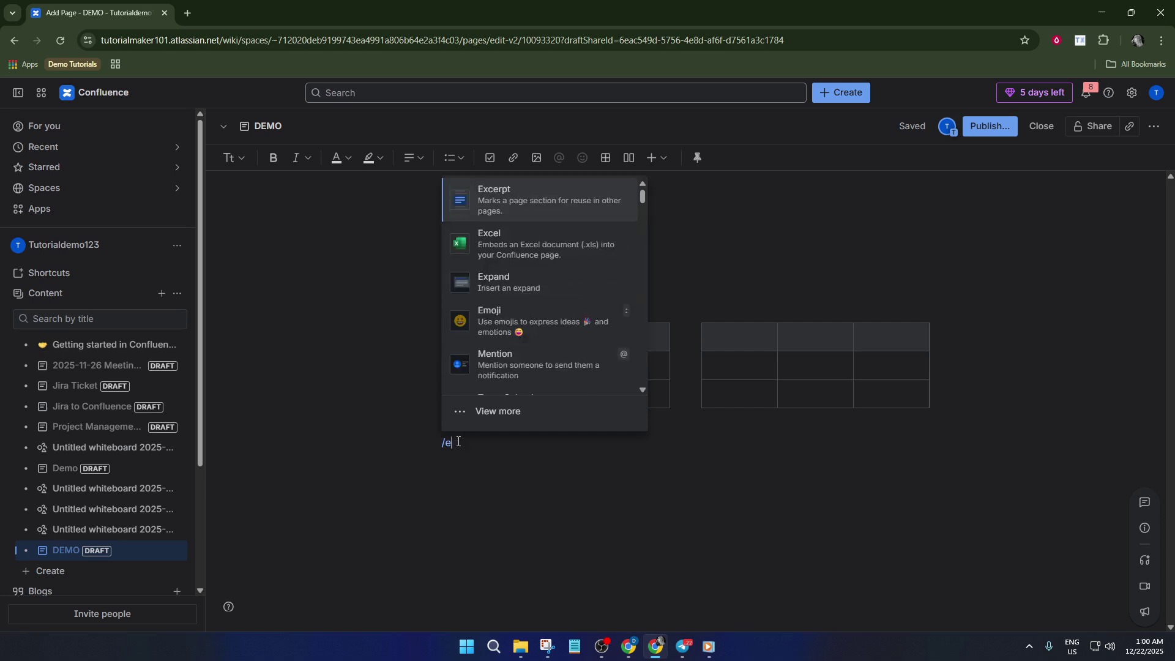
text(mo)
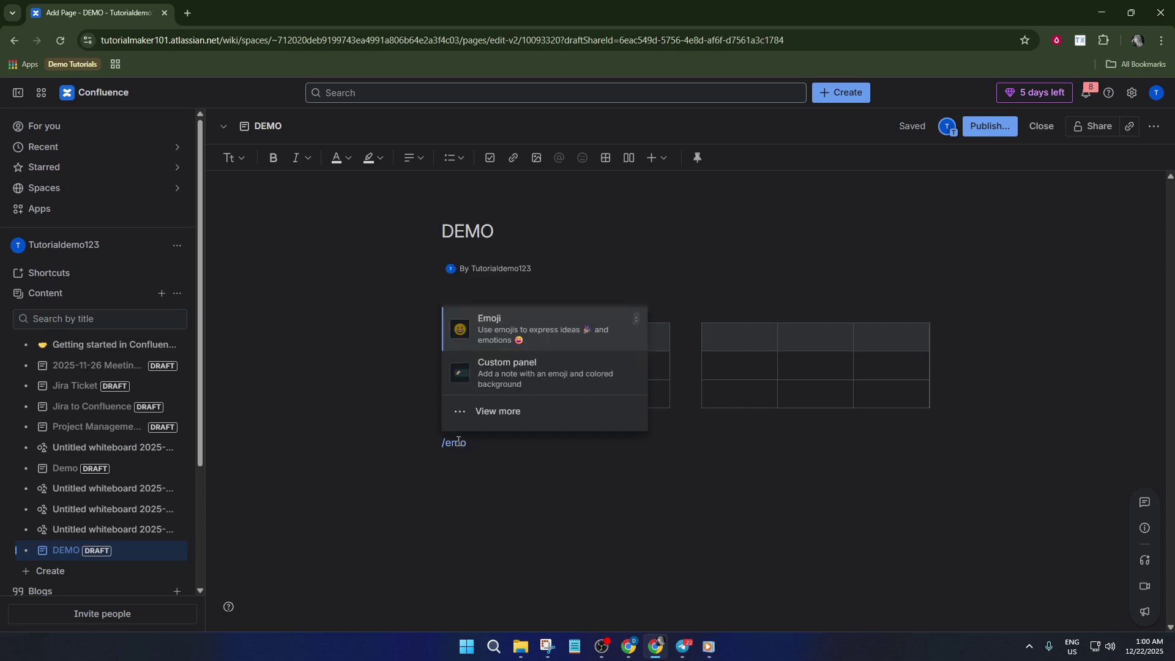
click(533, 336)
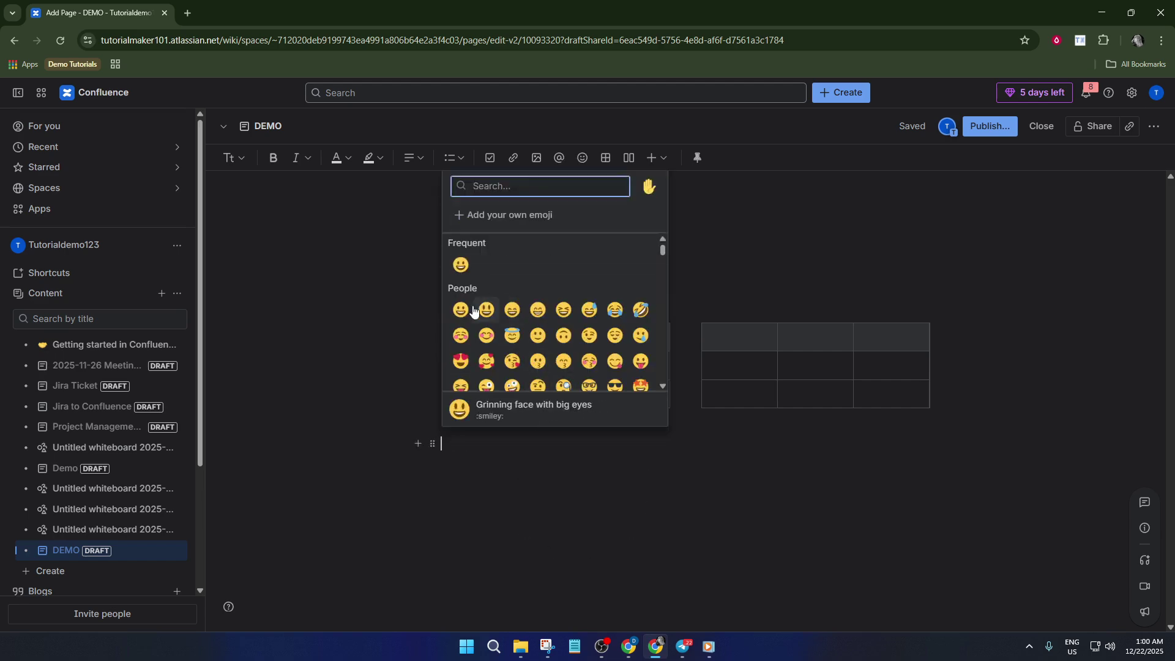
scroll(487, 331, down, 3)
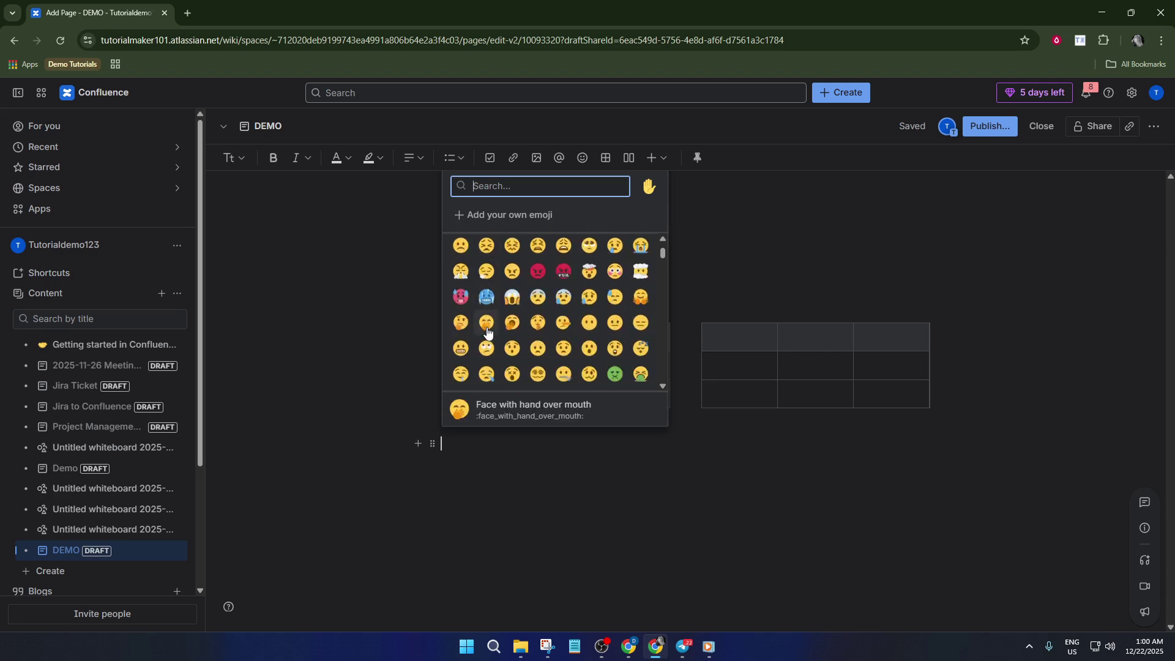
click(513, 300)
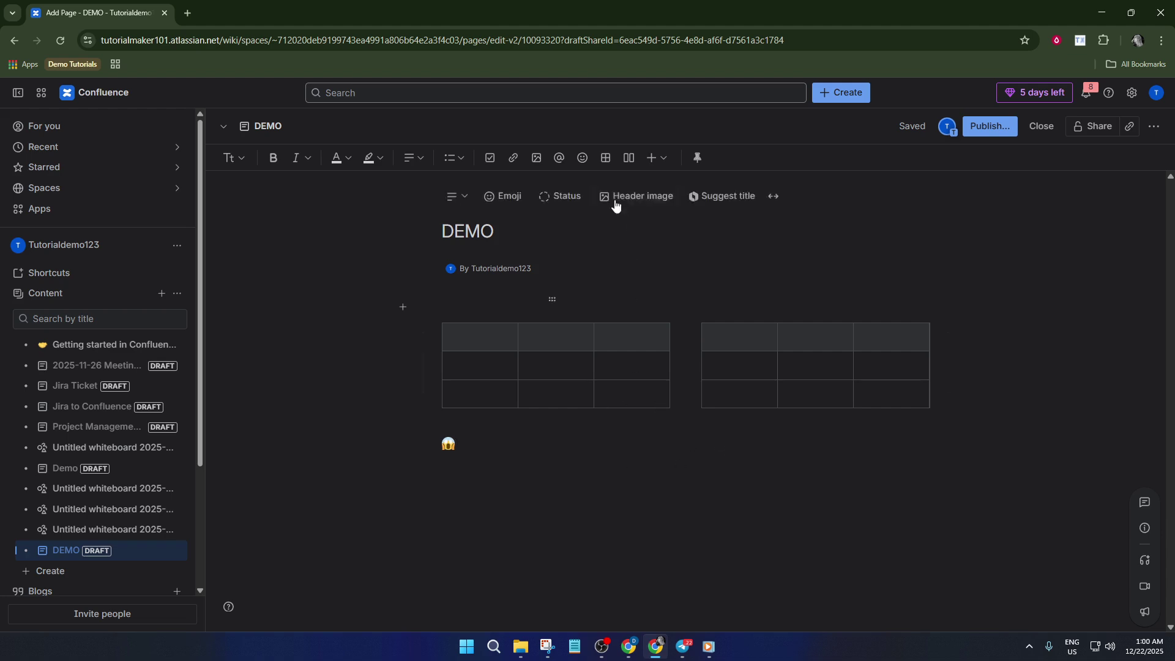
- Add a two-column layout below the emoji and insert an action item in its second column
click(627, 159)
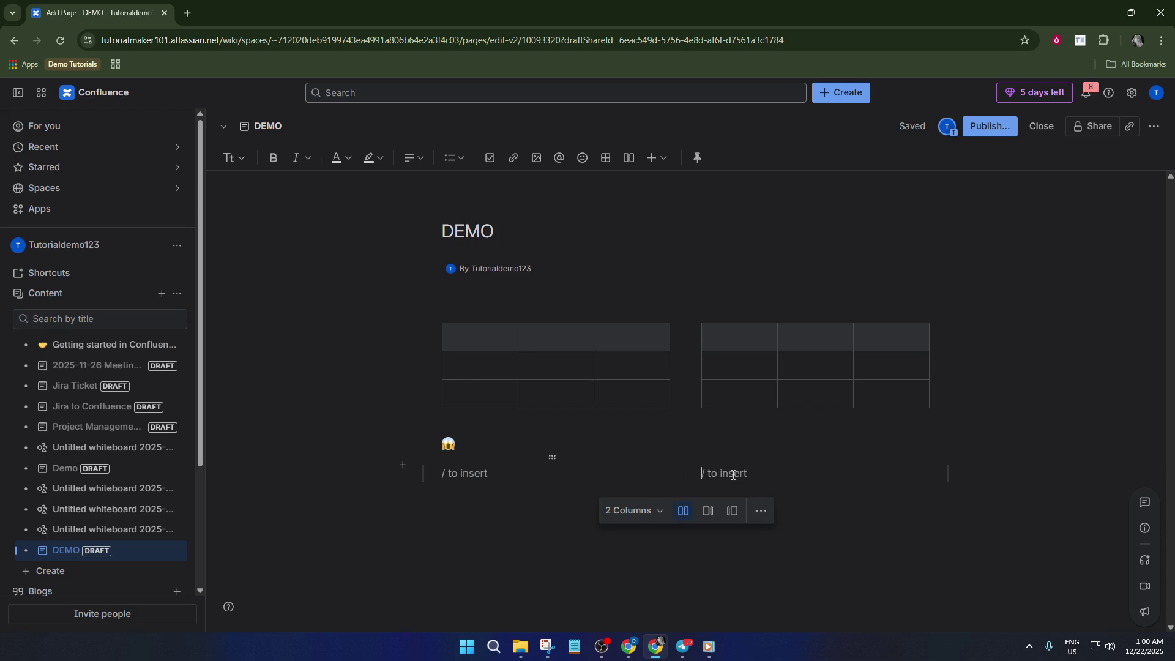
text(/ch)
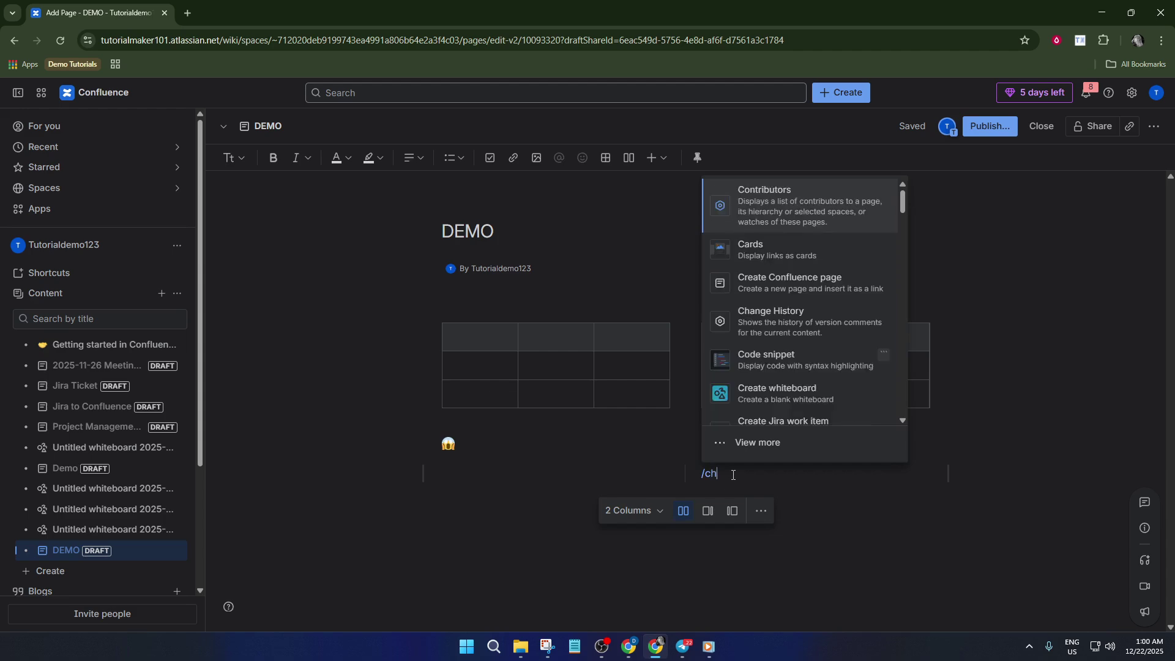
text(eck)
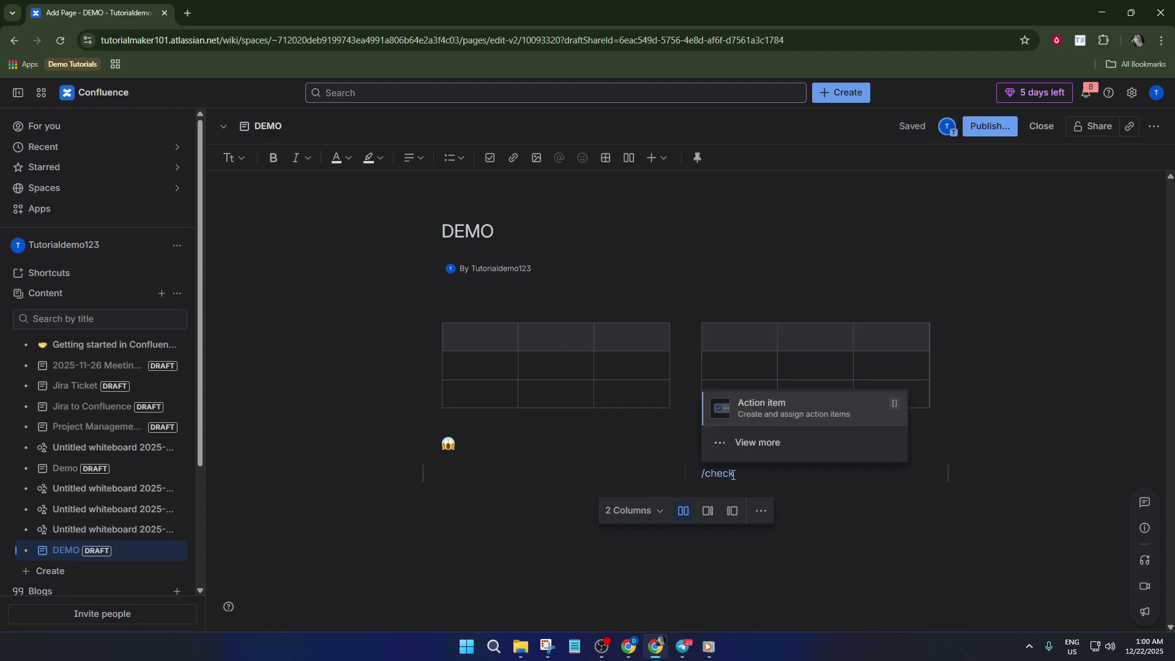
key(Return)
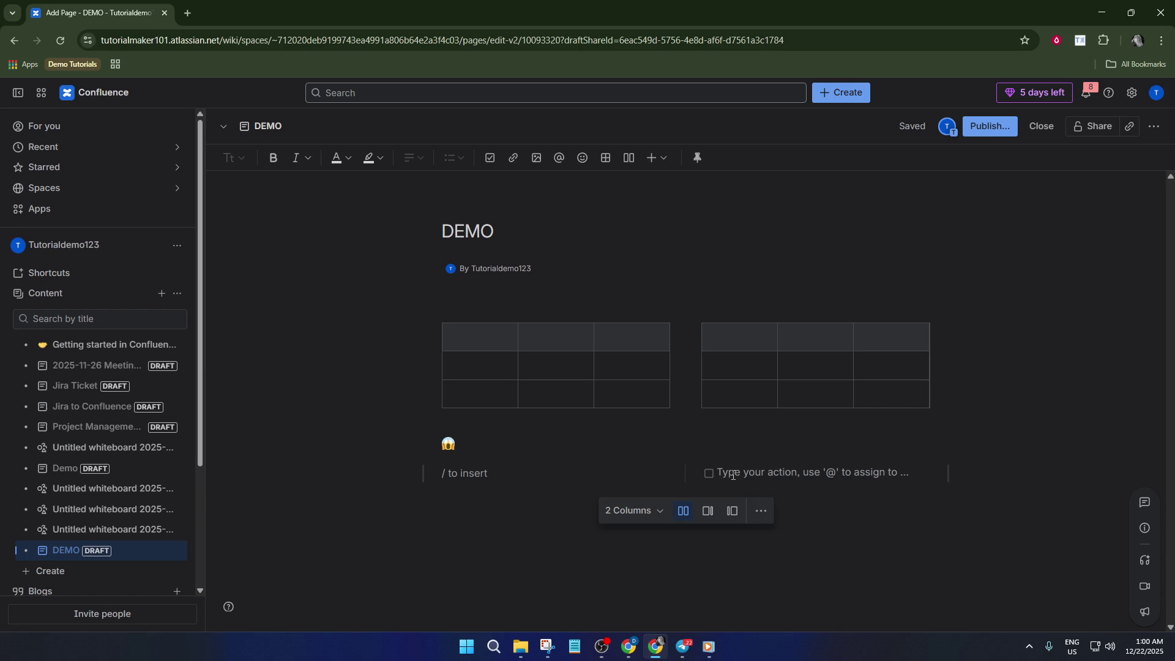
key(BackSpace)
text(/ac)
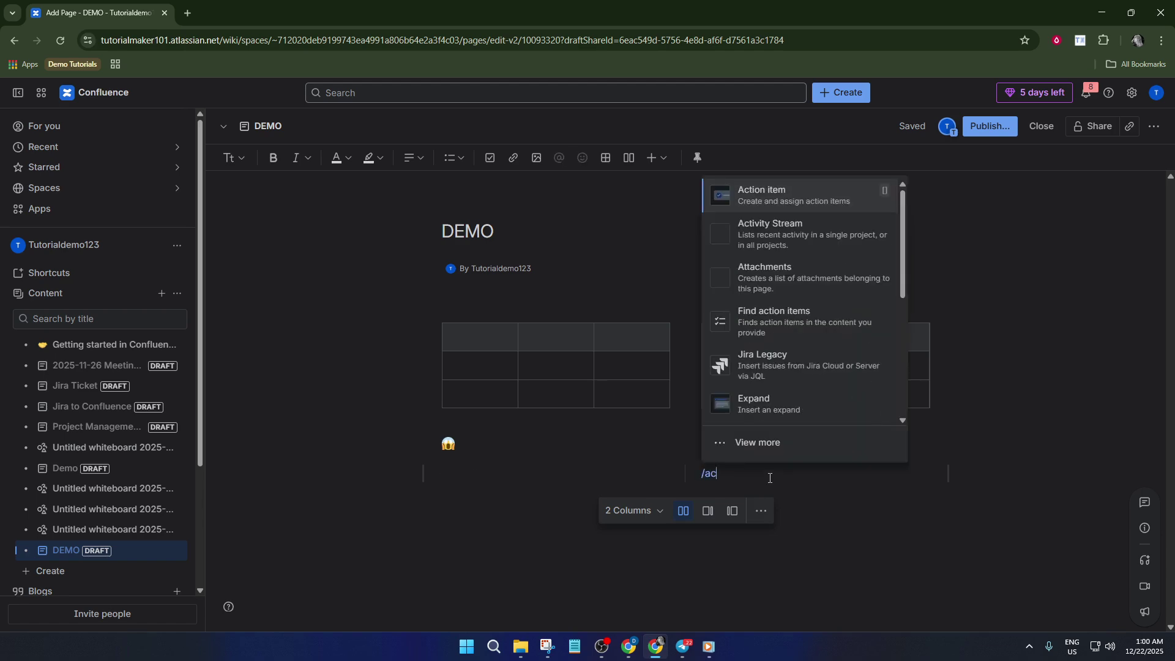
click(827, 191)
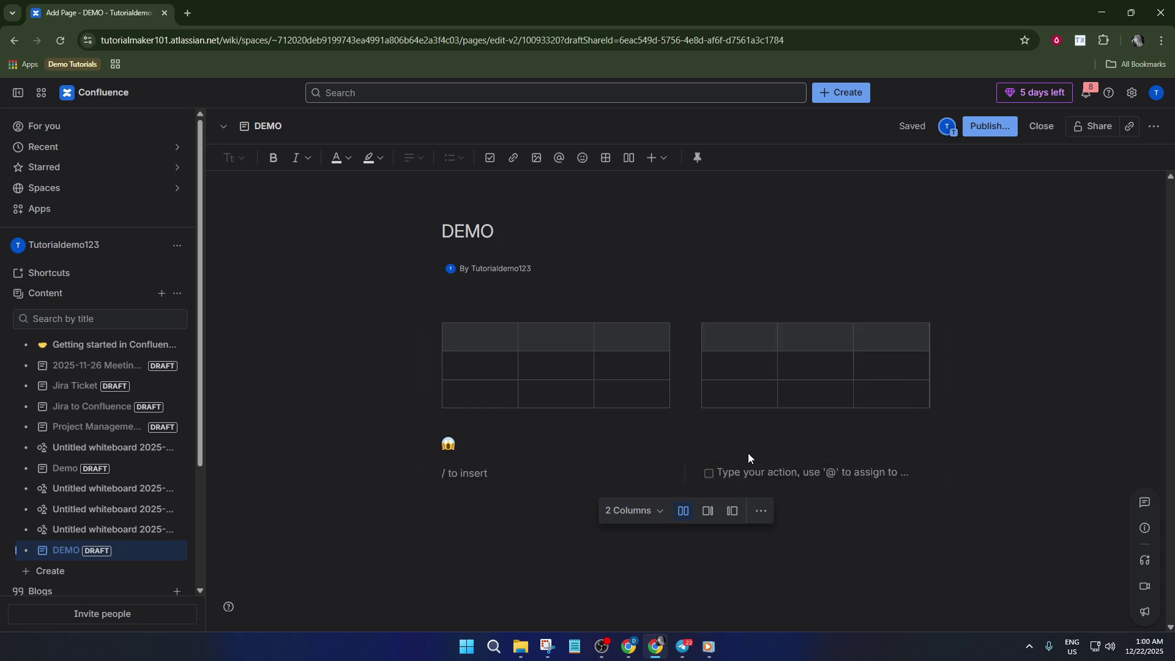
- Fill the checklist in the second column with four action items named 1, 2, 3 and 4
text(1)
key(Return)
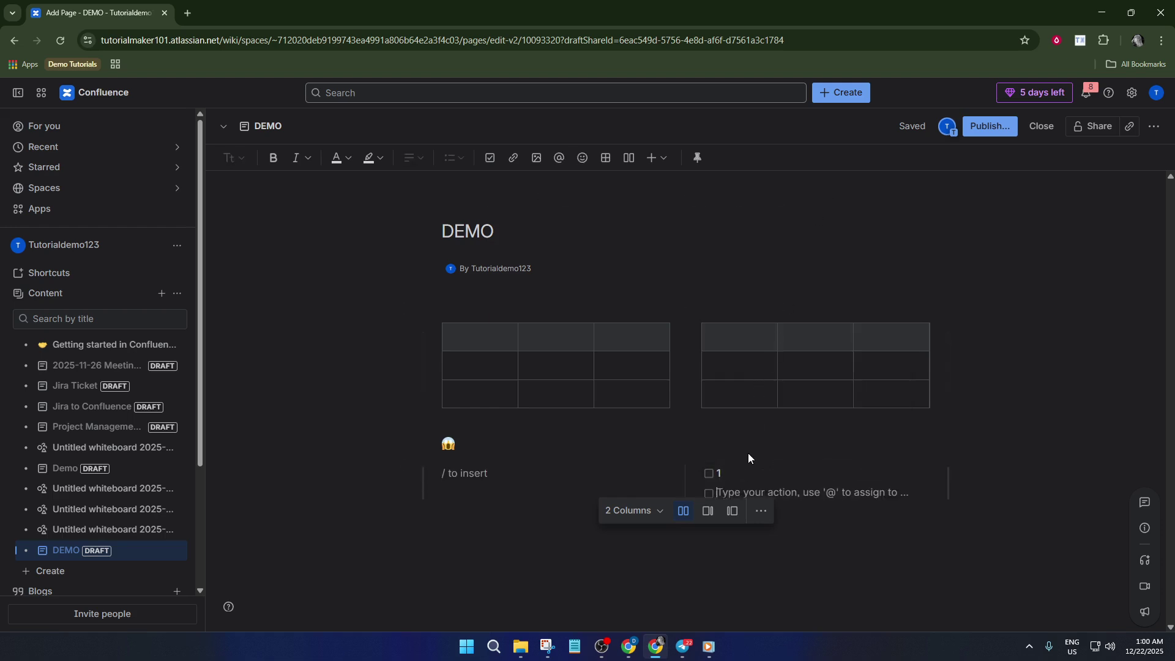
text(2)
key(Return)
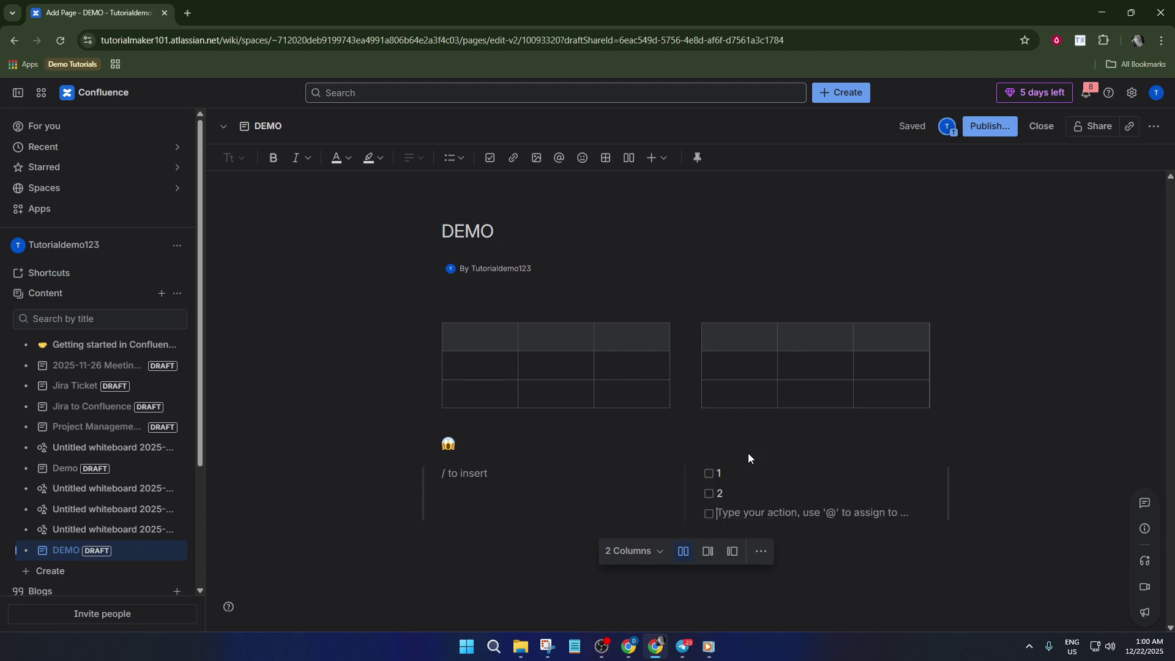
text(3)
key(Return)
text(4)
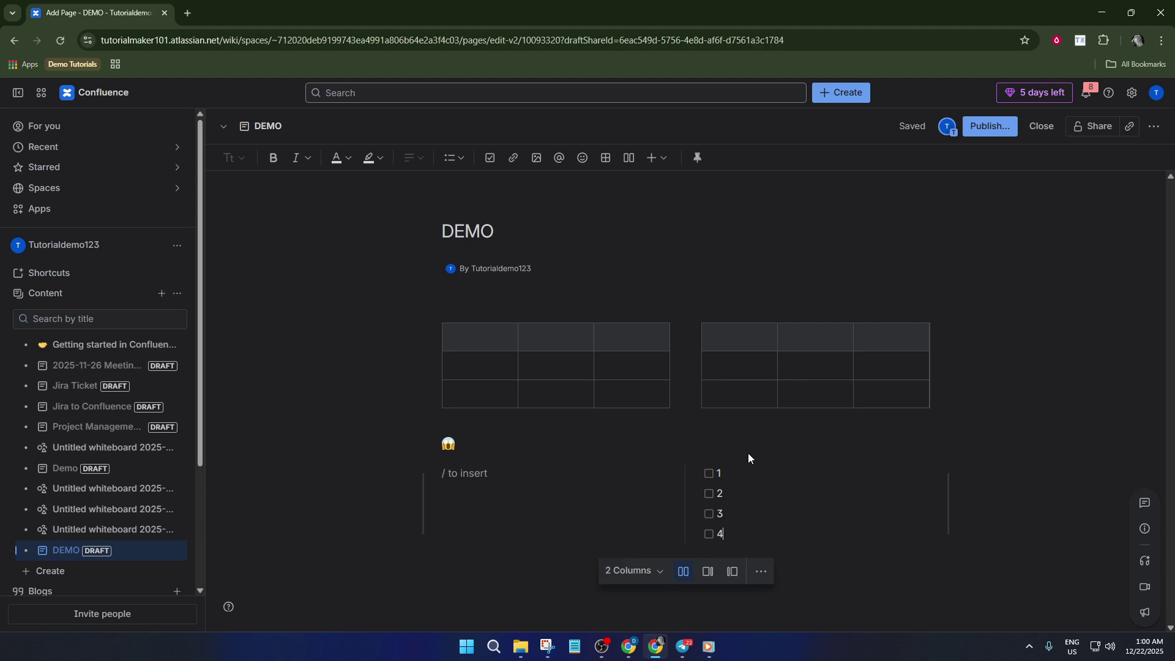
- Add a fifth action item named 5 to the checklist and start an empty item below it
key(Return)
text(5)
key(Return)
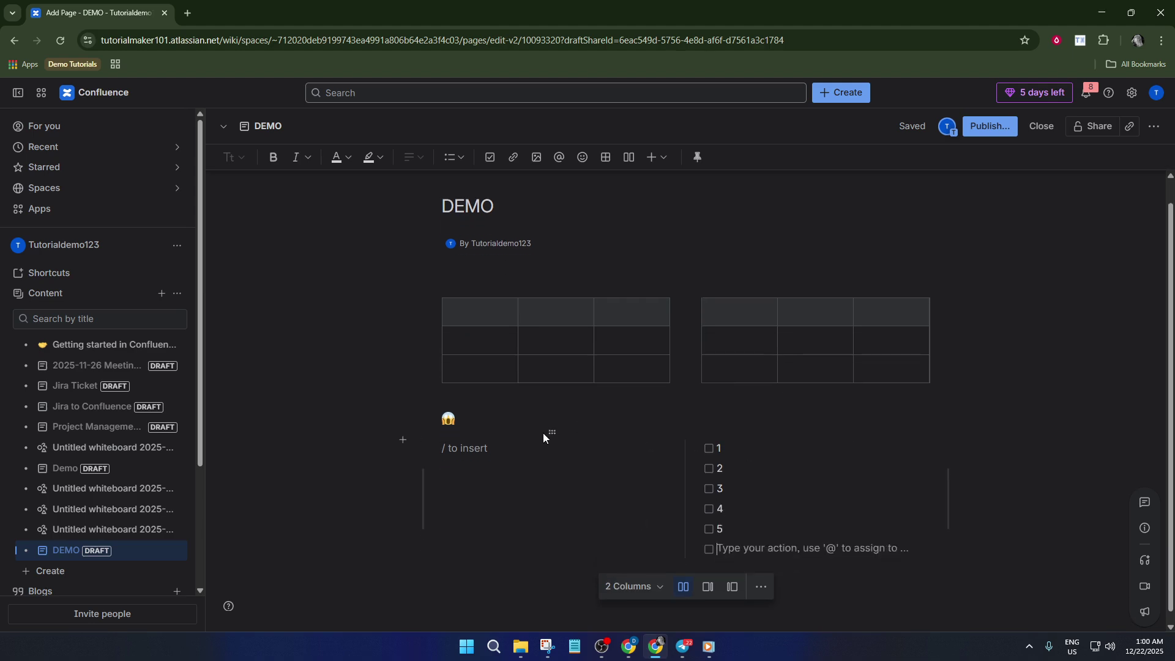
click(515, 442)
text(/)
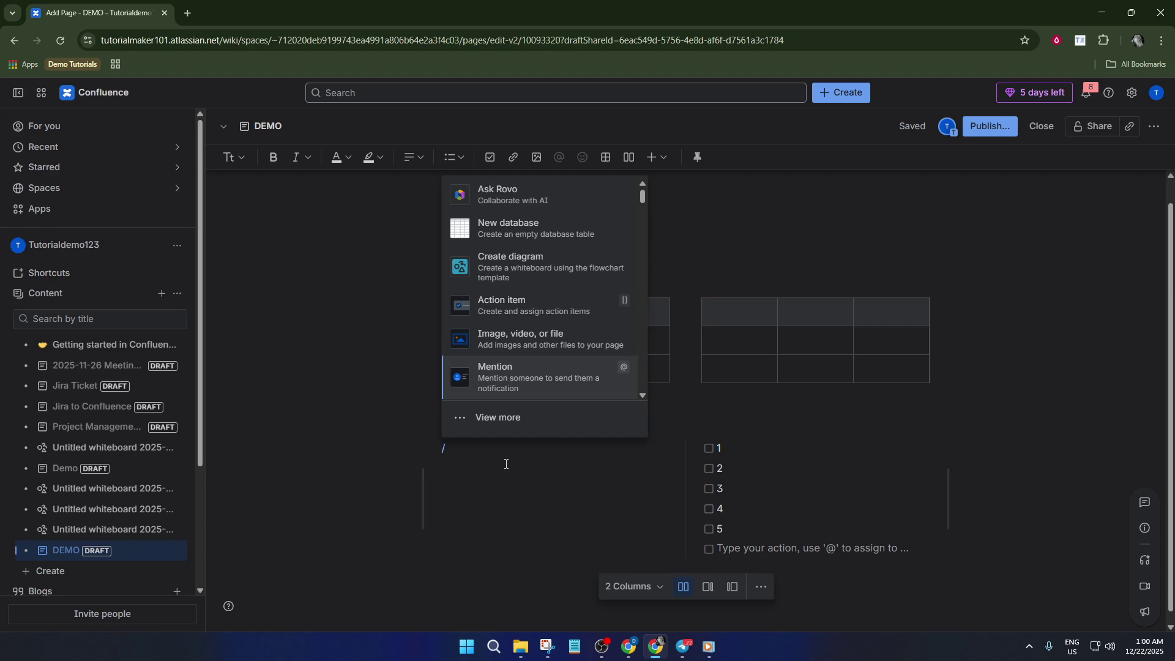
key(BackSpace)
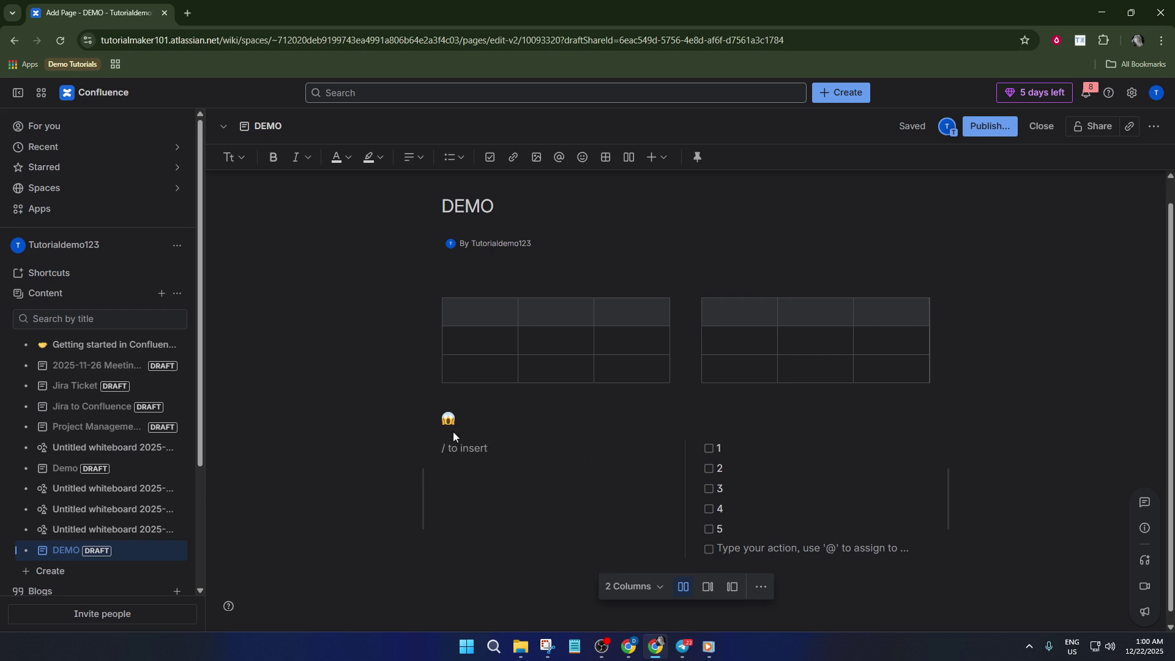
- Add another two-column layout below the section that holds the checklist
scroll(552, 446, down, 1)
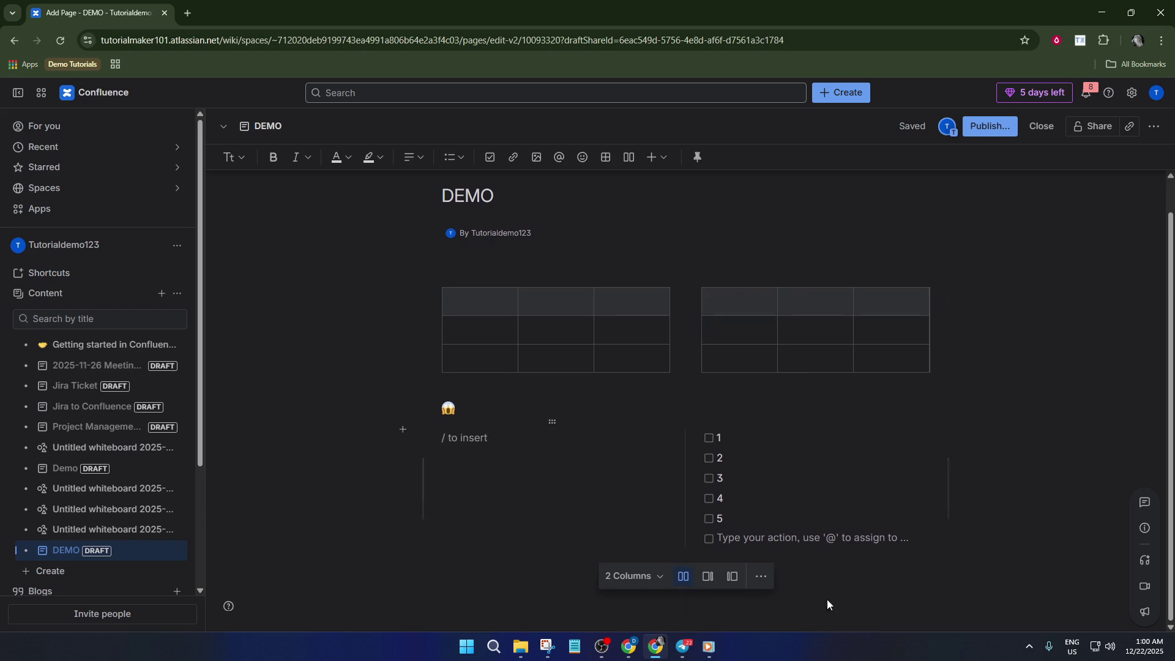
click(630, 159)
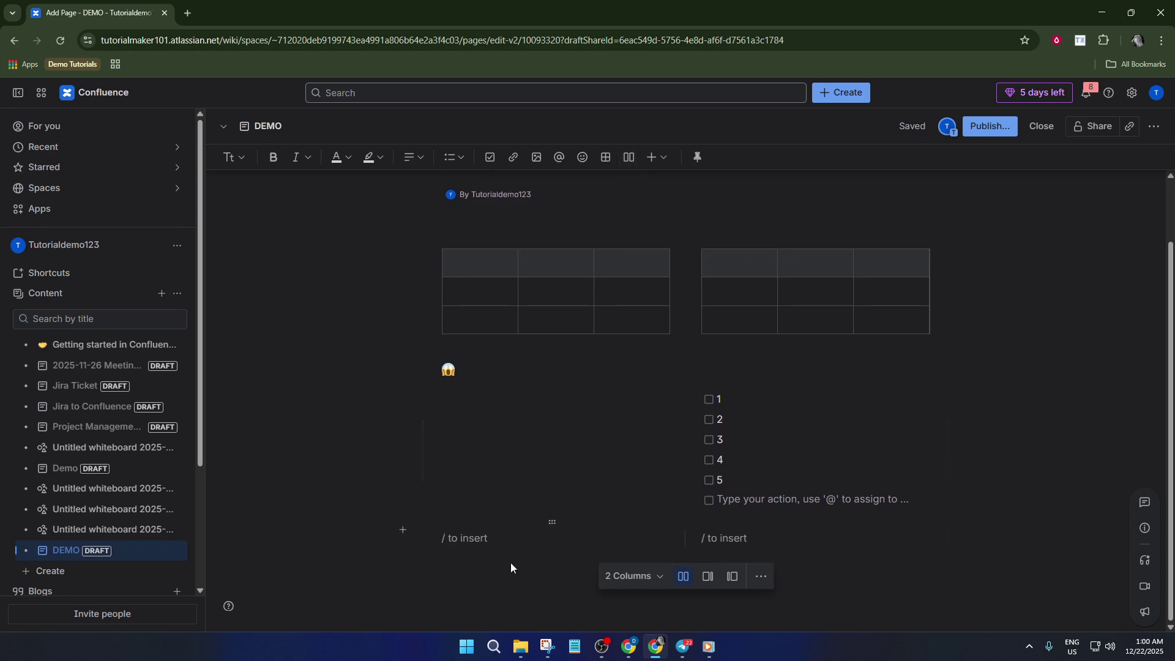
- Upload the image file c4 into the empty first column beside the checklist
click(497, 415)
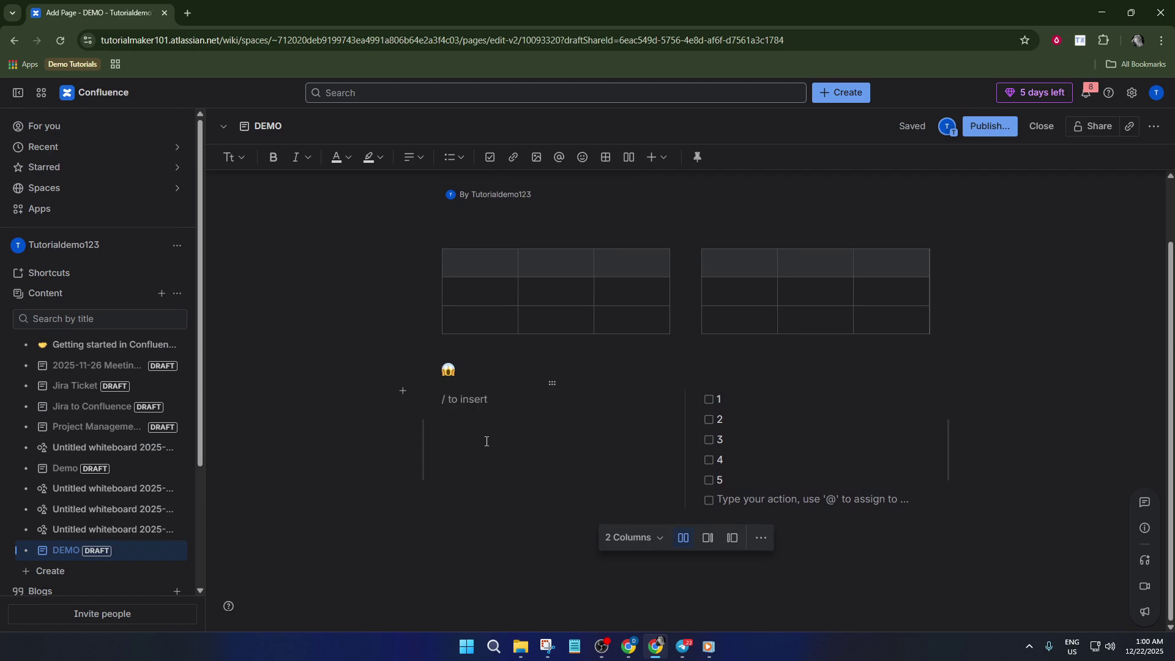
text(/image)
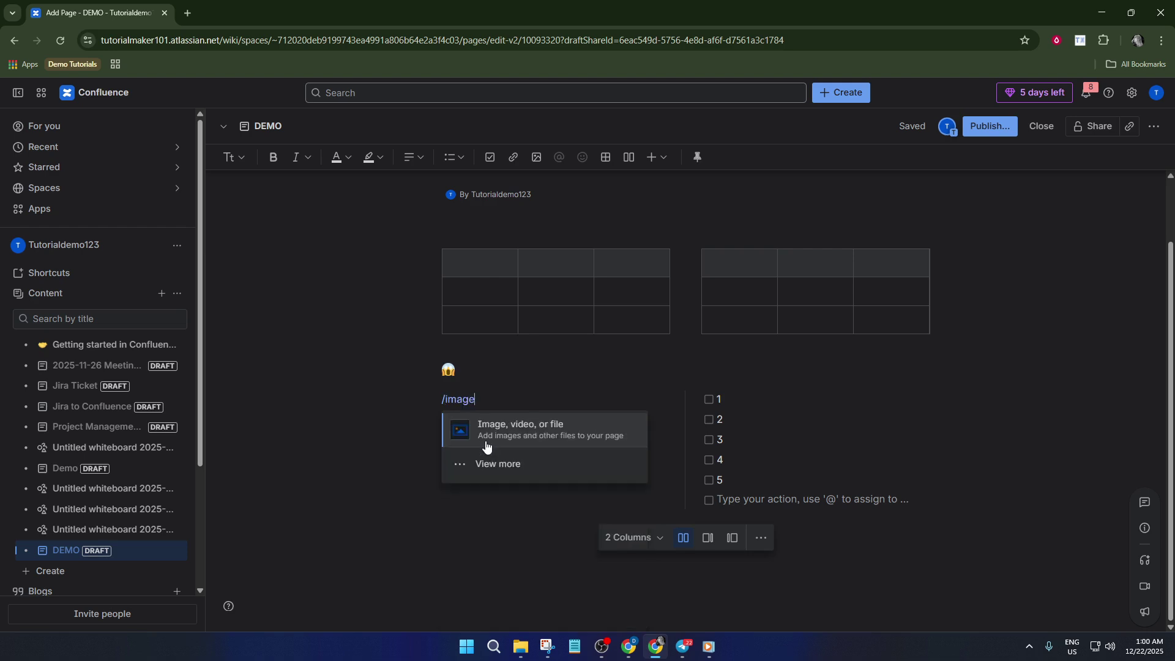
click(492, 444)
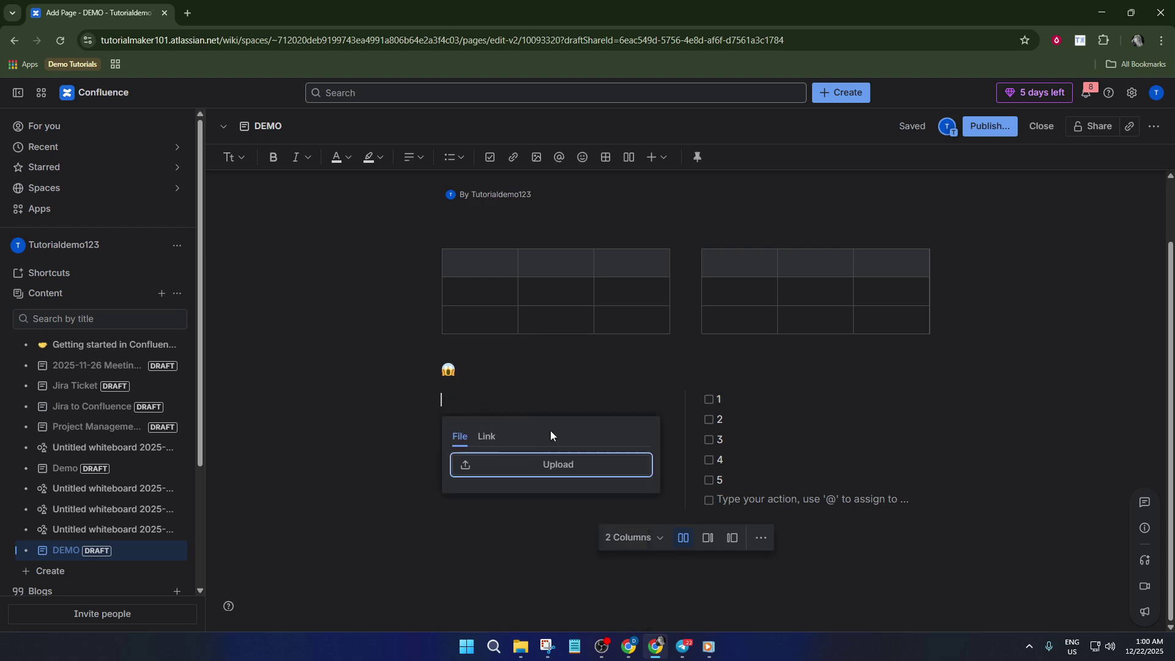
click(538, 464)
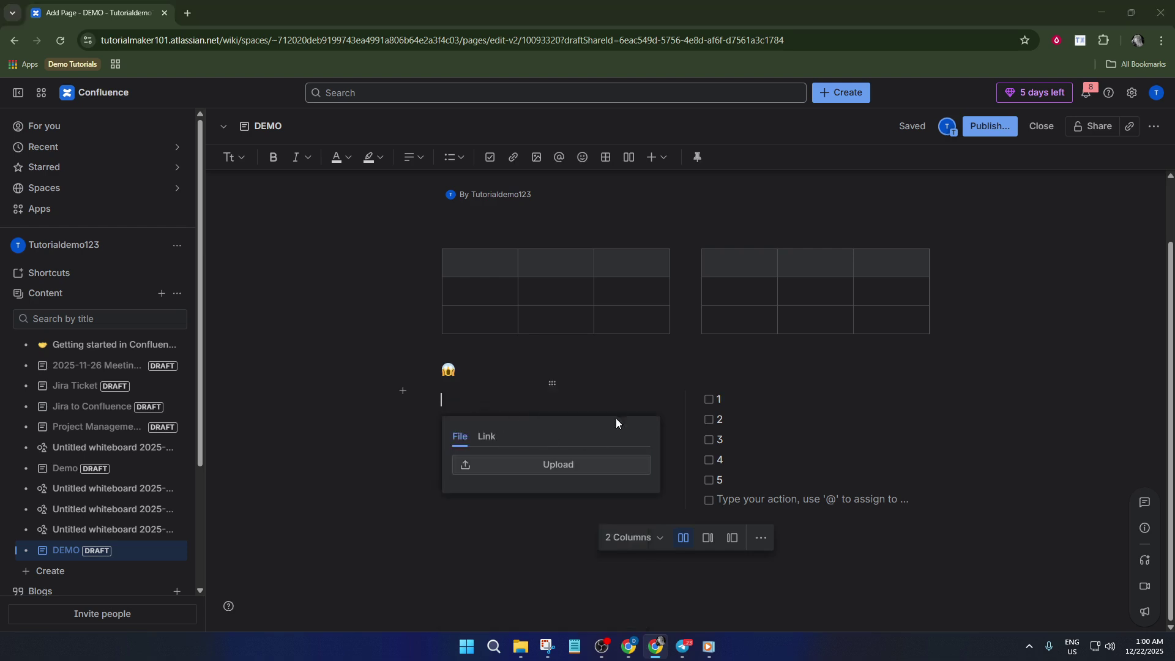
scroll(877, 288, down, 3)
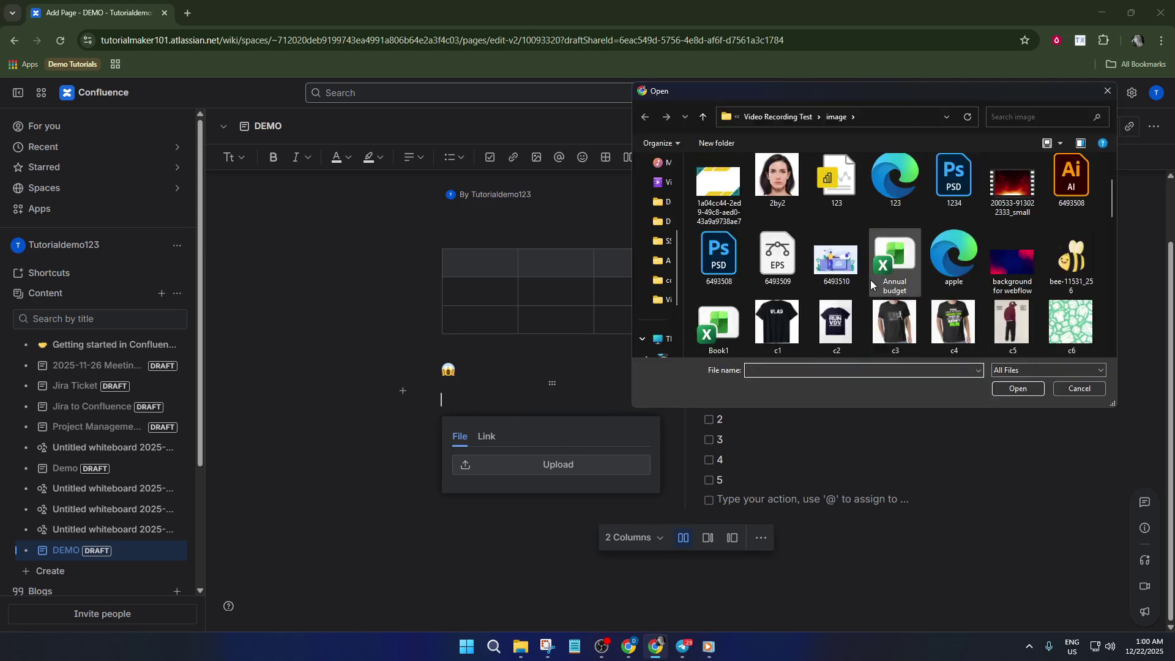
click(953, 323)
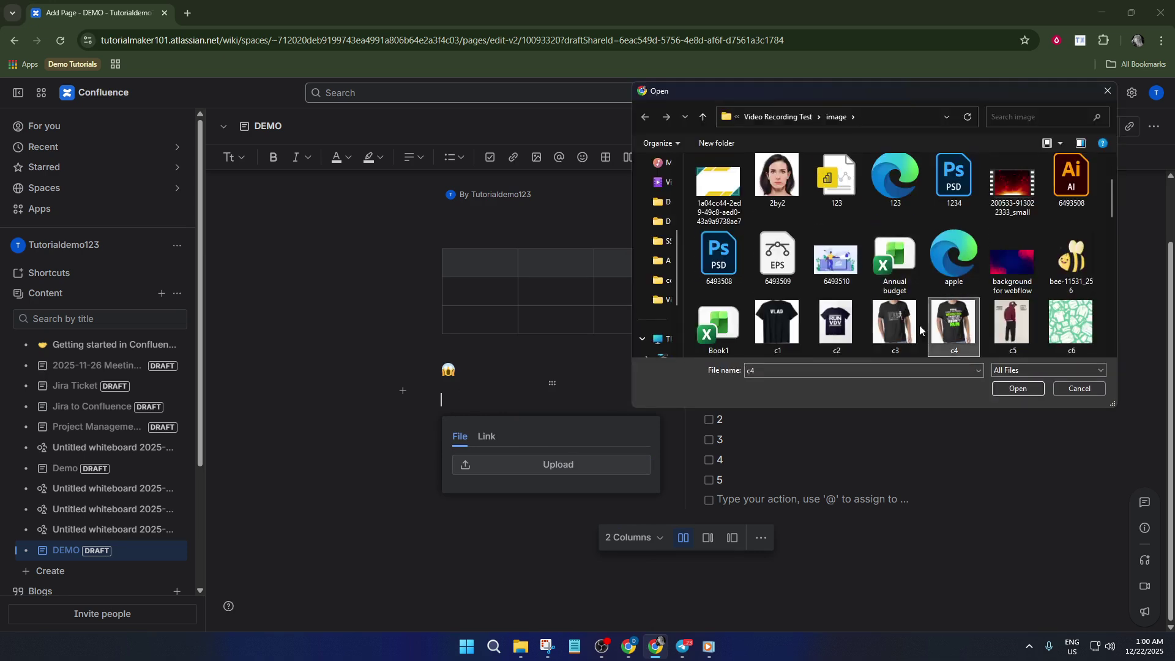